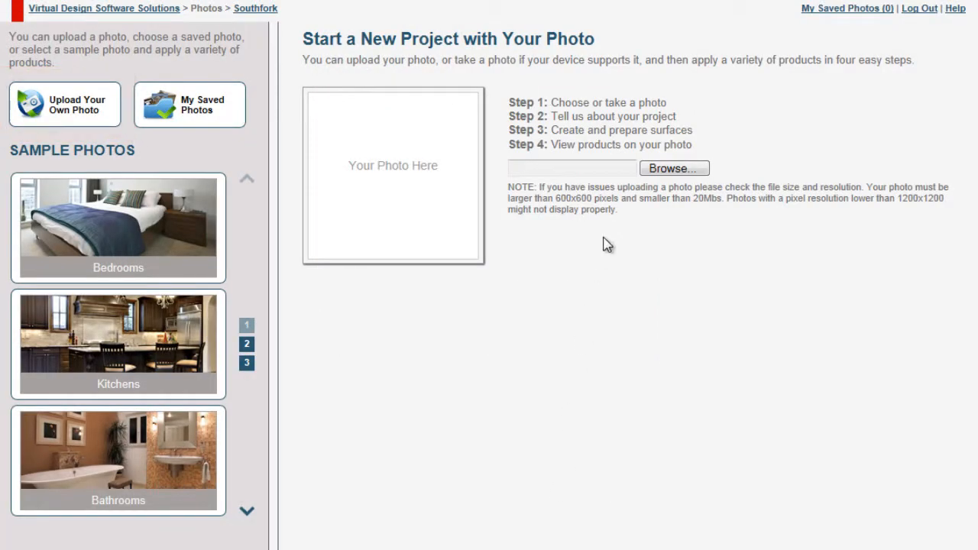
# Step: Upload the photo bedroomUpload2.jpg as a new project photo
pyautogui.click(655, 171)
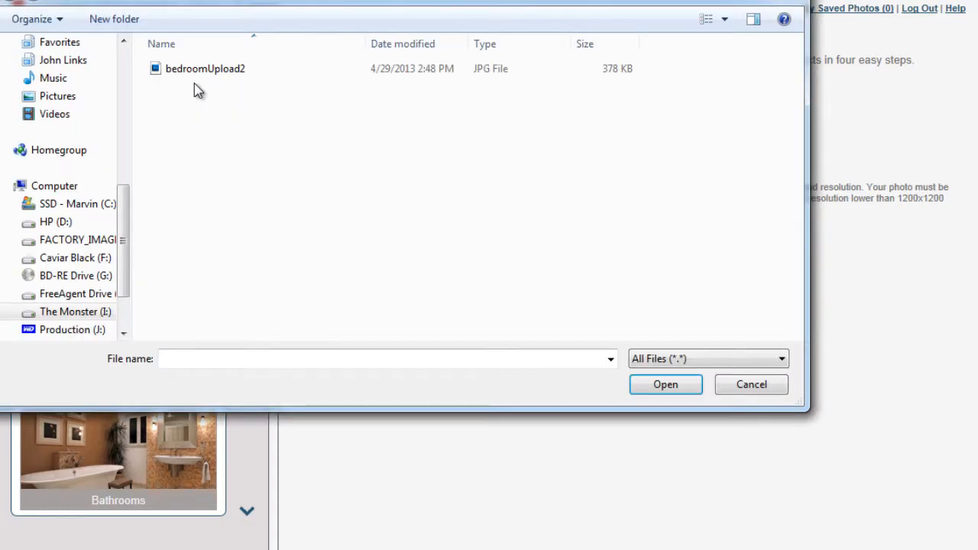
pyautogui.doubleClick(200, 72)
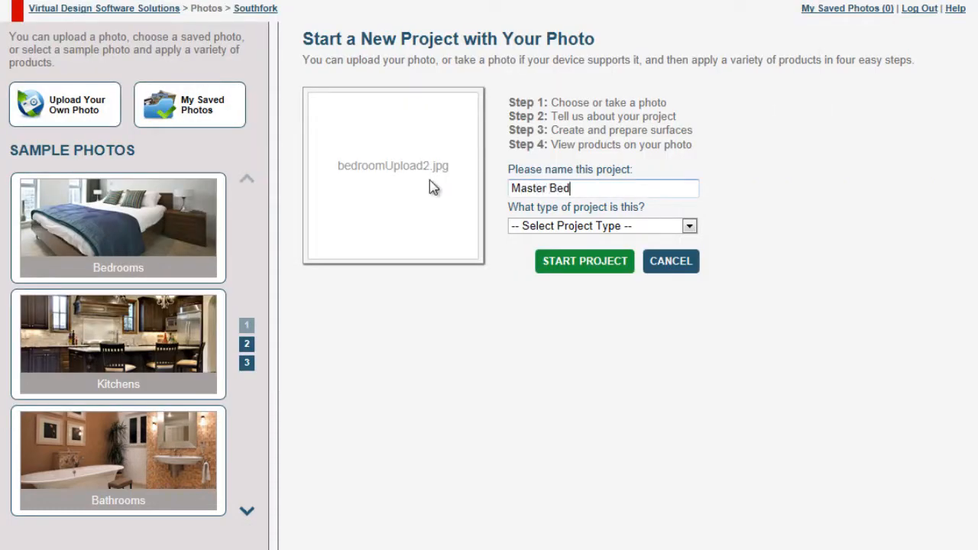
# Step: Set the Master Bedroom project's type to Interior - Bedroom and start the project
pyautogui.click(689, 226)
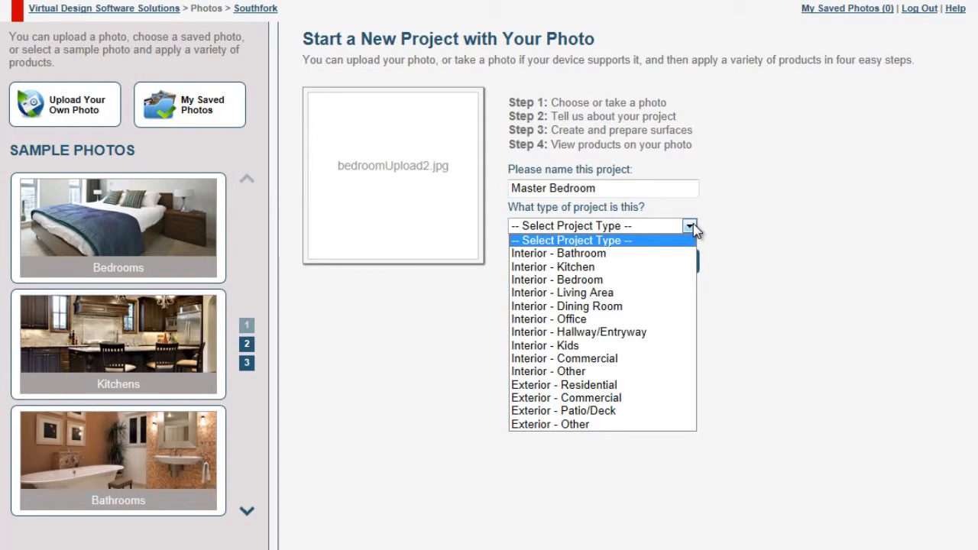
pyautogui.click(642, 280)
pyautogui.click(593, 263)
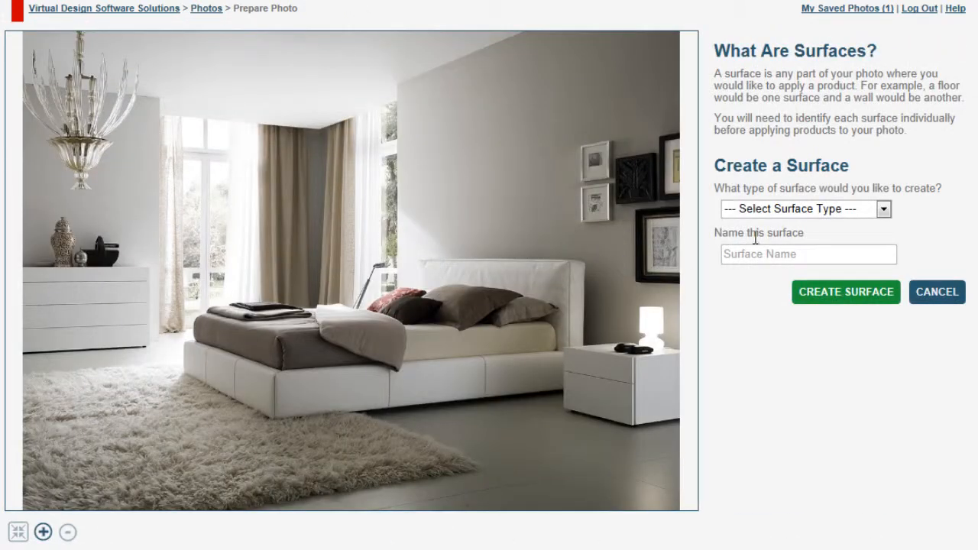
# Step: Create a Wall surface named Main Wall
pyautogui.click(882, 209)
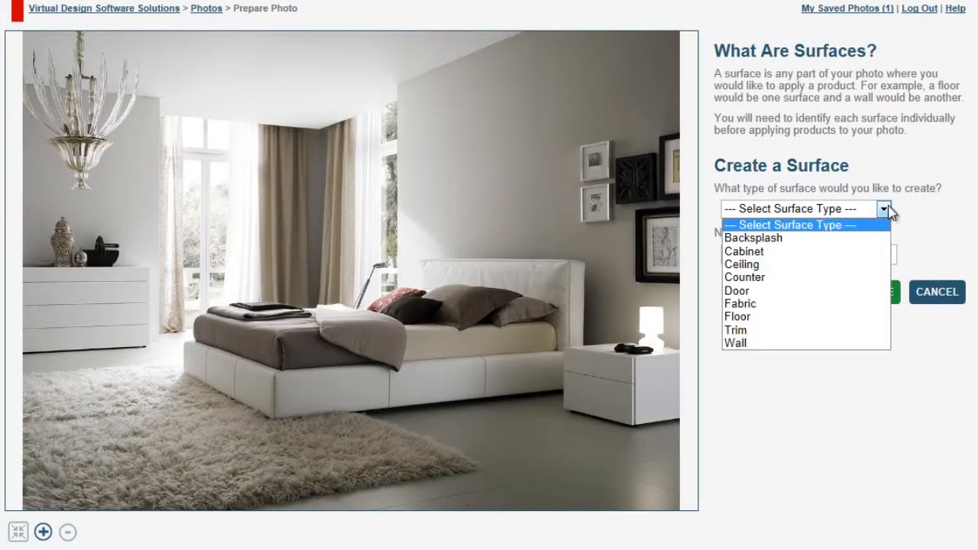
pyautogui.click(840, 343)
pyautogui.press('Tab')
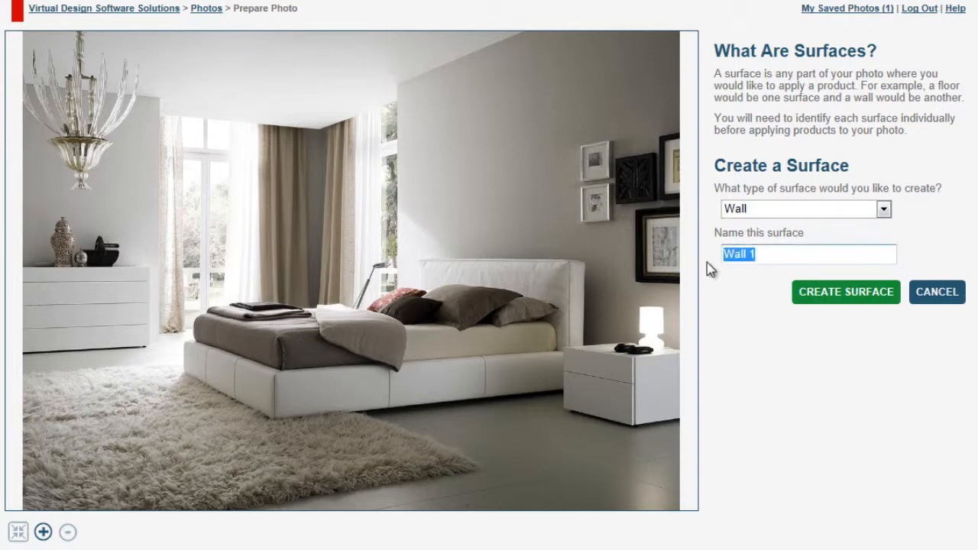
pyautogui.write('Main')
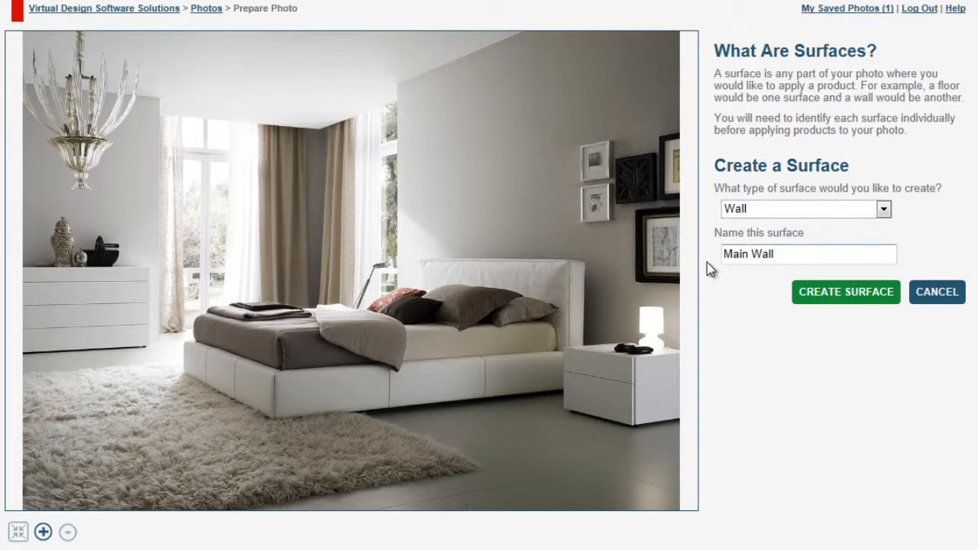
pyautogui.click(842, 300)
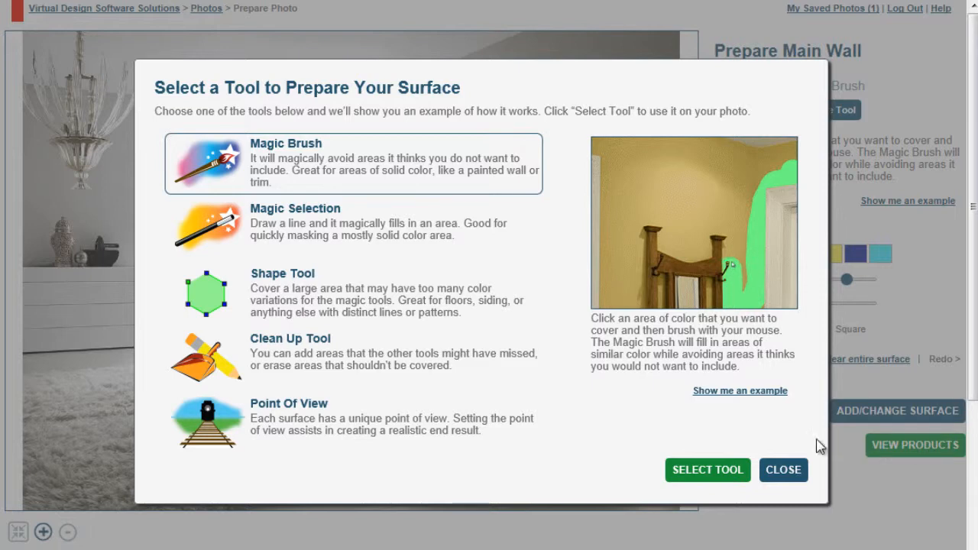
# Step: Select the Magic Brush and paint over the main wall behind the bed
pyautogui.click(713, 472)
pyautogui.moveTo(542, 159)
pyautogui.mouseDown()
pyautogui.moveTo(509, 147)
pyautogui.moveTo(487, 158)
pyautogui.moveTo(509, 156)
pyautogui.moveTo(498, 134)
pyautogui.moveTo(473, 141)
pyautogui.moveTo(494, 159)
pyautogui.moveTo(517, 131)
pyautogui.moveTo(482, 116)
pyautogui.moveTo(492, 103)
pyautogui.moveTo(447, 108)
pyautogui.moveTo(437, 149)
pyautogui.moveTo(465, 123)
pyautogui.moveTo(438, 131)
pyautogui.moveTo(452, 176)
pyautogui.moveTo(475, 151)
pyautogui.mouseUp()
pyautogui.moveTo(461, 200)
pyautogui.mouseDown()
pyautogui.moveTo(489, 173)
pyautogui.moveTo(477, 201)
pyautogui.mouseUp()
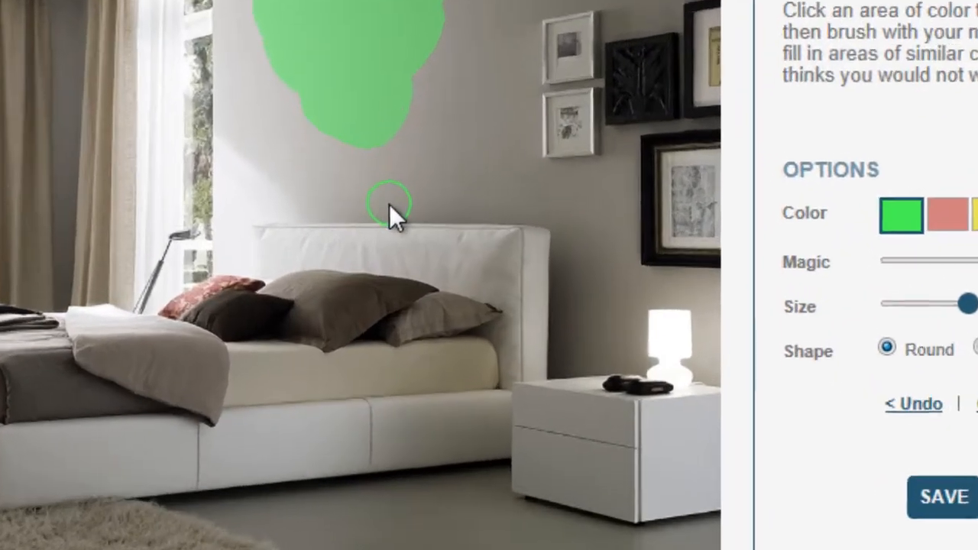
pyautogui.moveTo(508, 252)
pyautogui.mouseDown()
pyautogui.moveTo(497, 253)
pyautogui.moveTo(511, 252)
pyautogui.mouseUp()
pyautogui.moveTo(317, 170); pyautogui.dragTo(470, 173)
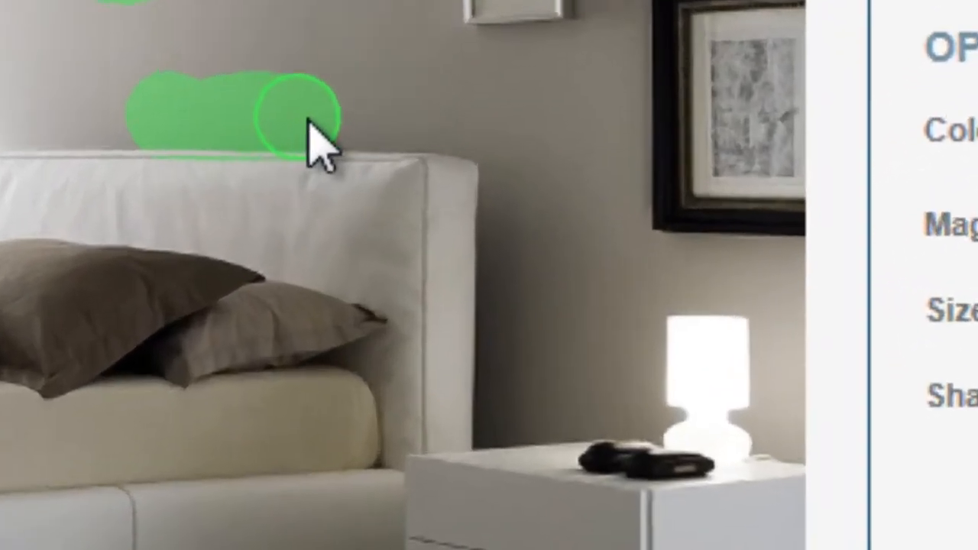
pyautogui.moveTo(391, 108)
pyautogui.mouseDown()
pyautogui.moveTo(474, 121)
pyautogui.moveTo(497, 211)
pyautogui.moveTo(484, 441)
pyautogui.moveTo(545, 262)
pyautogui.moveTo(537, 239)
pyautogui.mouseUp()
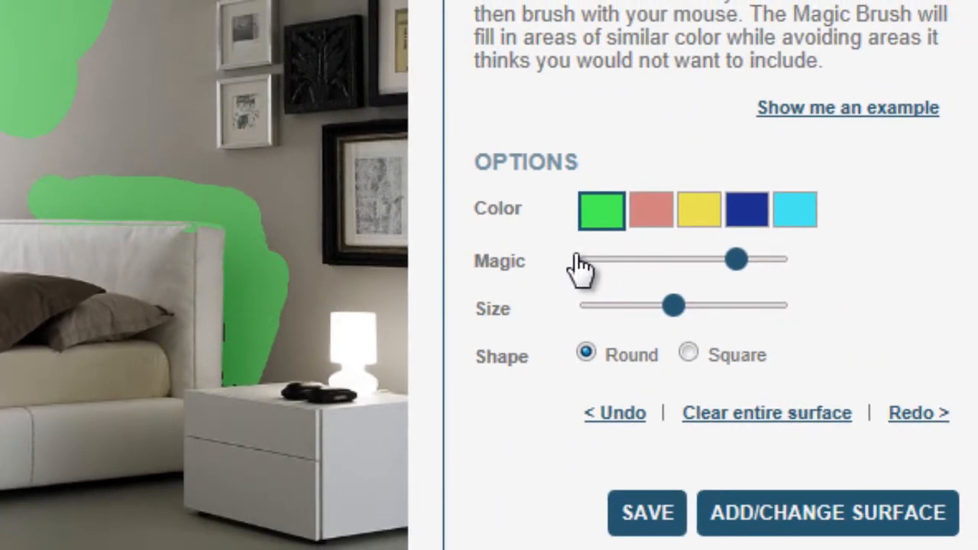
# Step: Try out the overlay colour, brush shape, undo and redo options of the Magic Brush
pyautogui.click(649, 210)
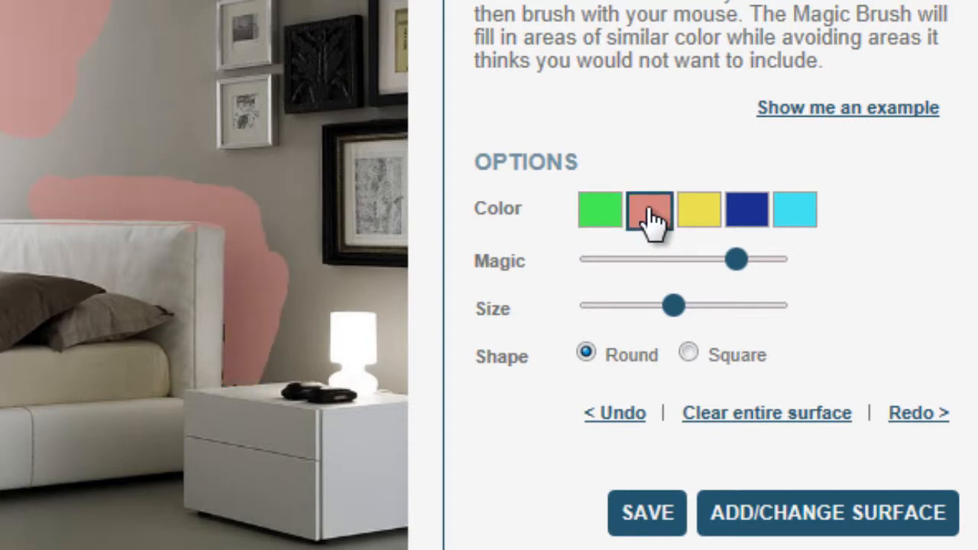
pyautogui.click(603, 215)
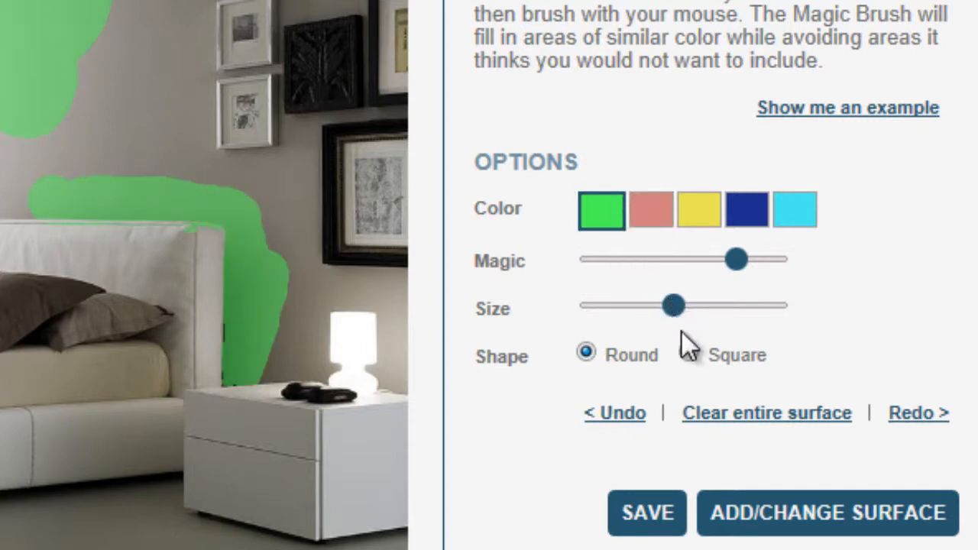
pyautogui.click(688, 352)
pyautogui.click(586, 352)
pyautogui.click(617, 413)
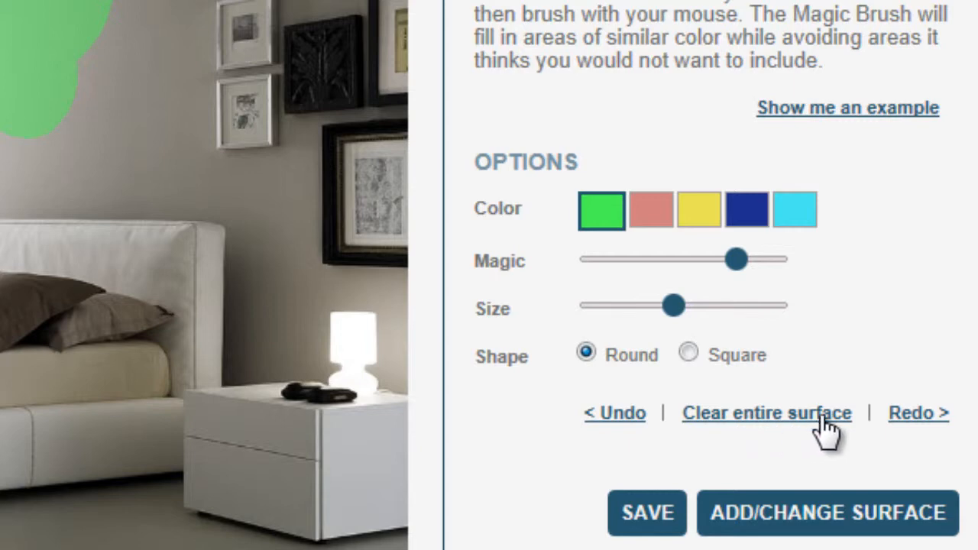
pyautogui.click(921, 416)
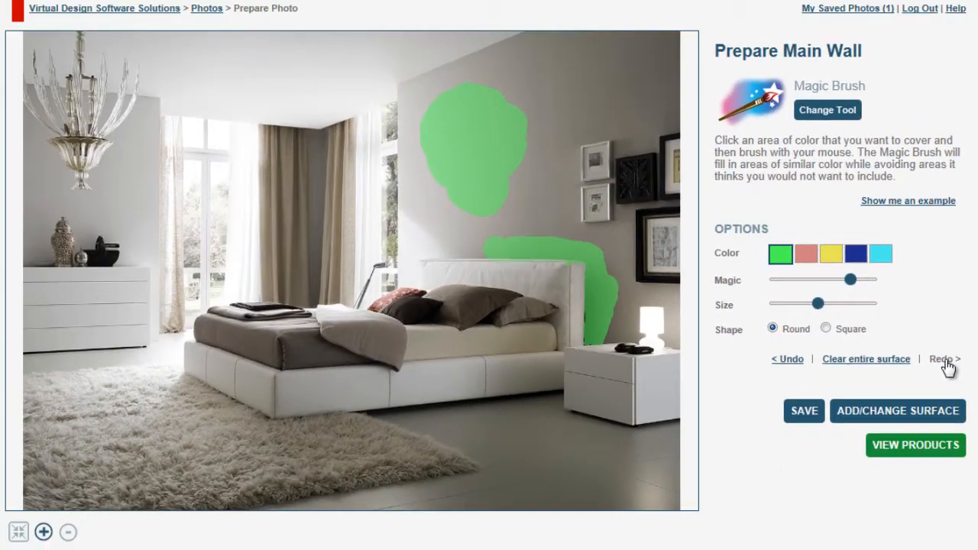
# Step: Save the surface and brush the left wall beside the chandelier with the Magic Brush
pyautogui.click(802, 410)
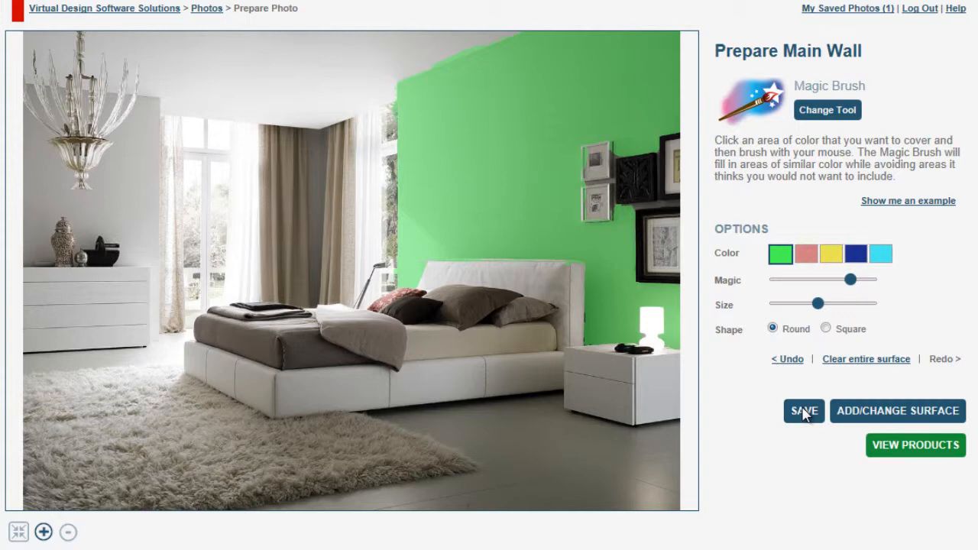
pyautogui.moveTo(125, 205)
pyautogui.mouseDown()
pyautogui.moveTo(120, 157)
pyautogui.moveTo(105, 184)
pyautogui.mouseUp()
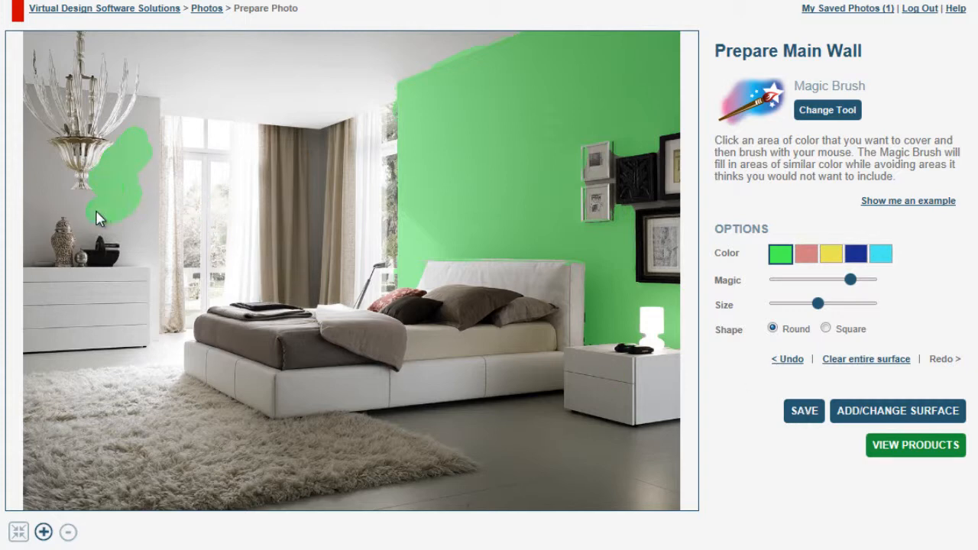
pyautogui.moveTo(97, 218)
pyautogui.mouseDown()
pyautogui.moveTo(81, 205)
pyautogui.moveTo(100, 208)
pyautogui.mouseUp()
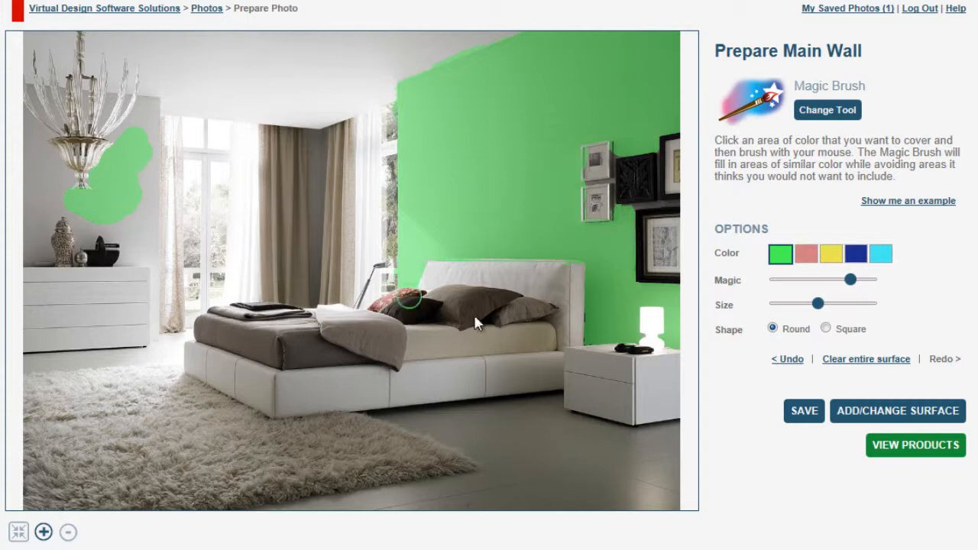
pyautogui.click(787, 362)
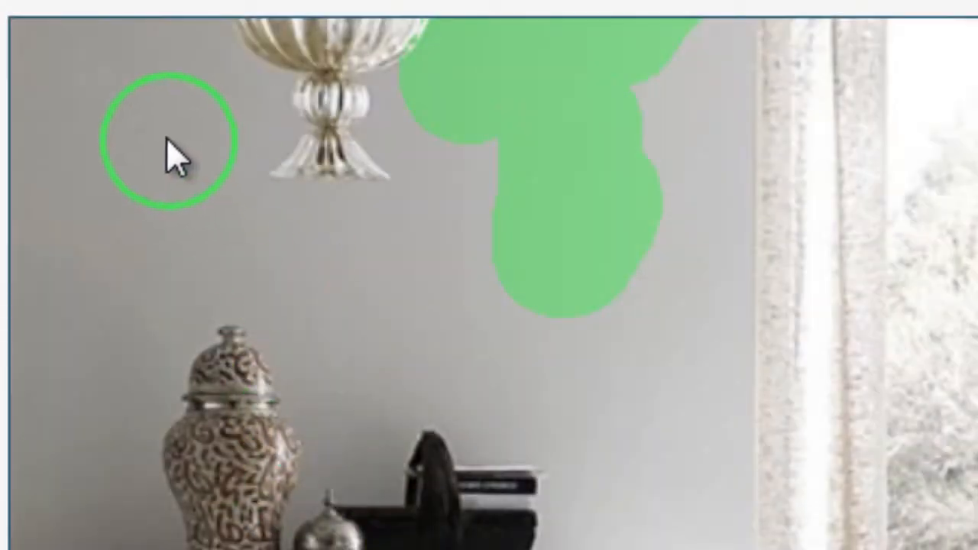
pyautogui.moveTo(157, 126)
pyautogui.mouseDown()
pyautogui.moveTo(210, 127)
pyautogui.moveTo(229, 144)
pyautogui.moveTo(197, 159)
pyautogui.moveTo(229, 140)
pyautogui.moveTo(297, 142)
pyautogui.moveTo(273, 209)
pyautogui.moveTo(303, 263)
pyautogui.moveTo(320, 264)
pyautogui.mouseUp()
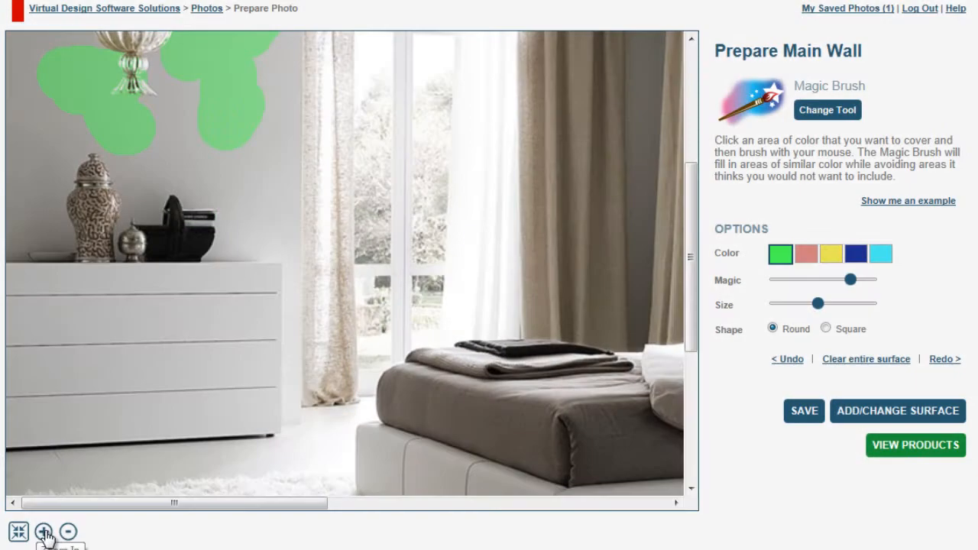
# Step: Zoom in on the chandelier area and brush more of the left wall beside it
pyautogui.click(43, 531)
pyautogui.click(47, 532)
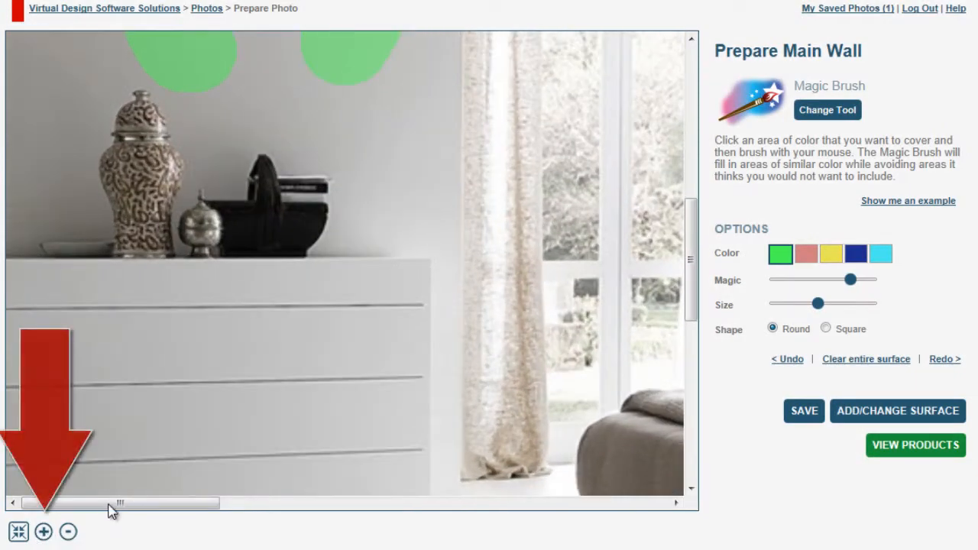
pyautogui.moveTo(693, 247)
pyautogui.mouseDown()
pyautogui.moveTo(717, 162)
pyautogui.moveTo(710, 110)
pyautogui.mouseUp()
pyautogui.moveTo(391, 299)
pyautogui.mouseDown()
pyautogui.moveTo(392, 307)
pyautogui.moveTo(430, 264)
pyautogui.moveTo(421, 304)
pyautogui.mouseUp()
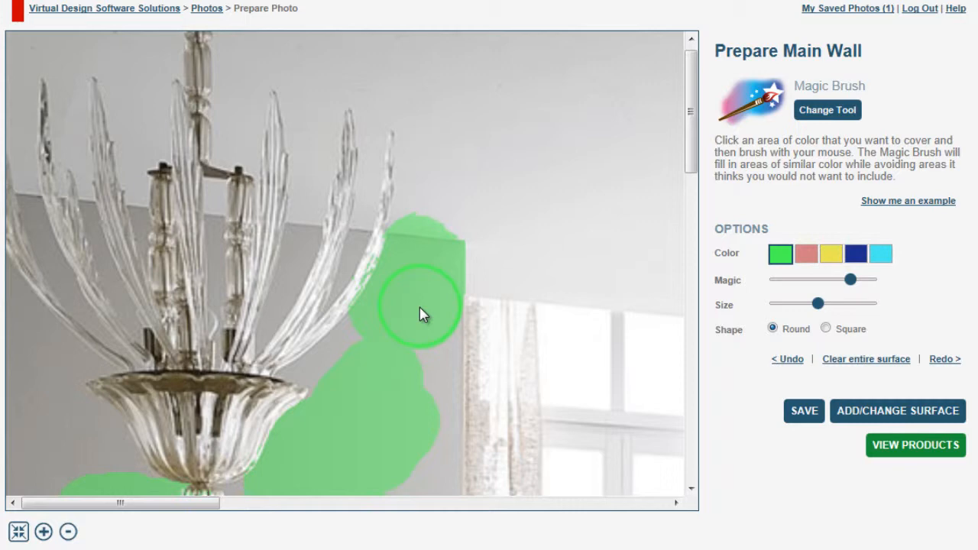
# Step: Switch to the Clean Up Tool with the green colour and Erase set to Yes
pyautogui.click(855, 112)
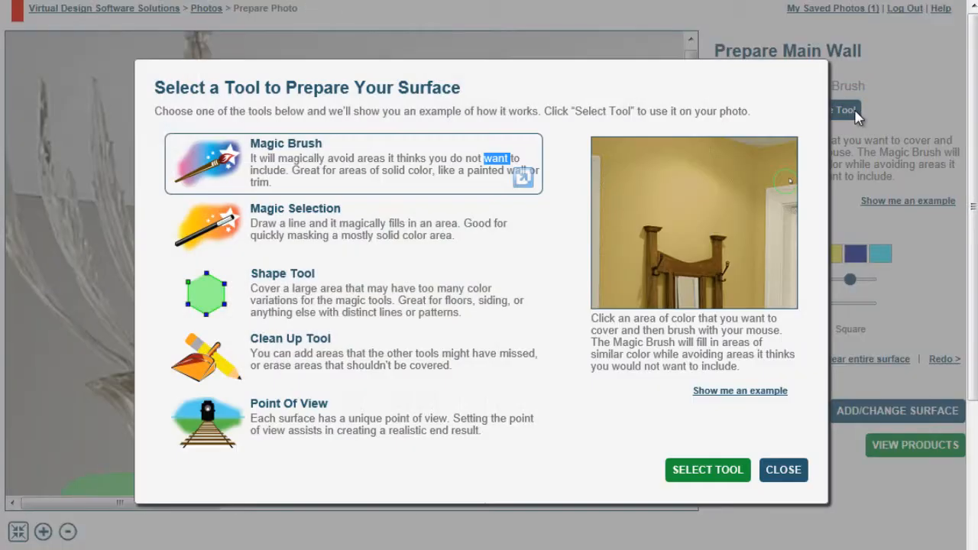
pyautogui.click(304, 350)
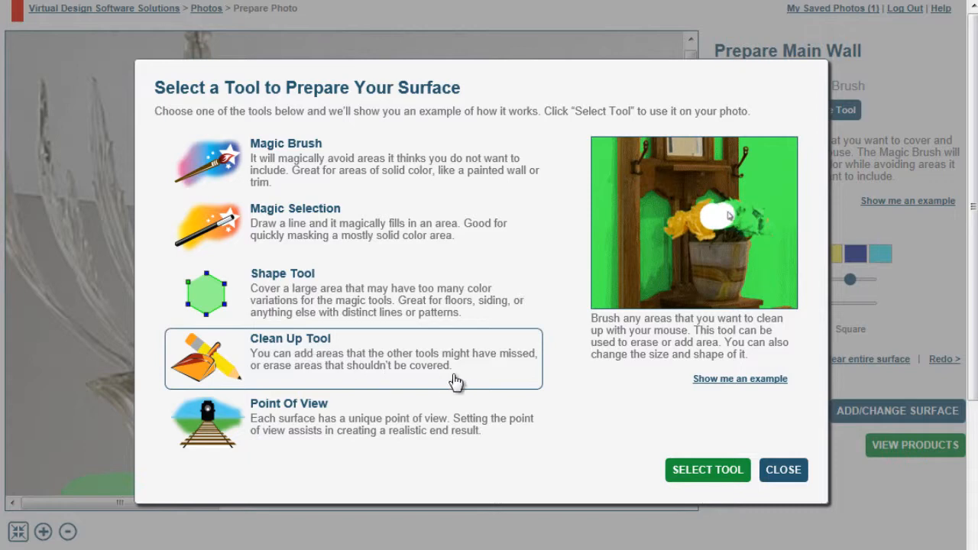
pyautogui.click(703, 471)
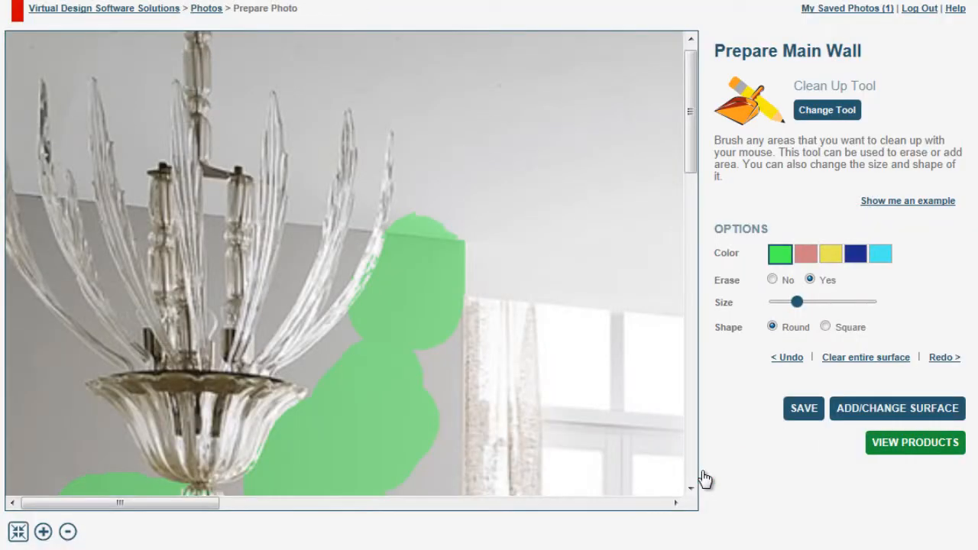
pyautogui.click(803, 258)
pyautogui.click(784, 259)
pyautogui.click(772, 280)
pyautogui.click(809, 280)
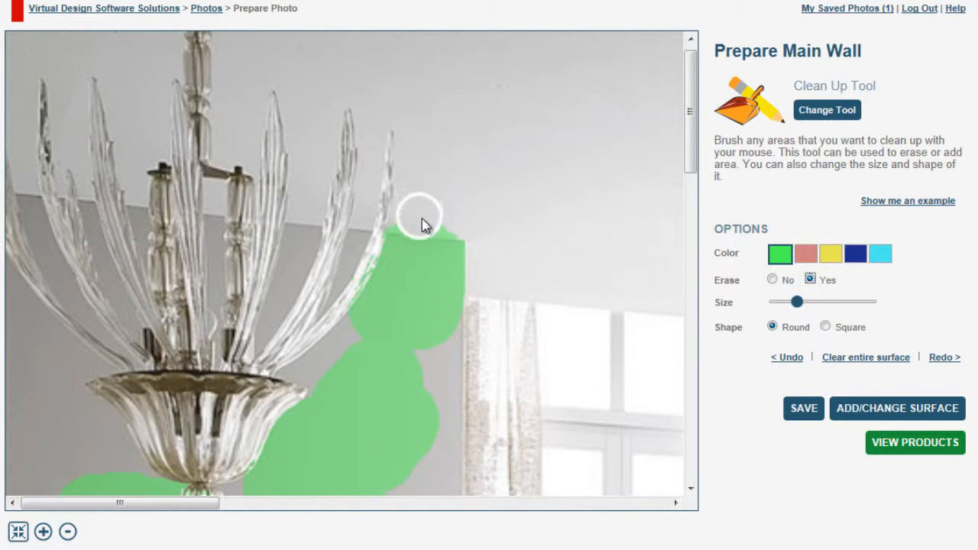
# Step: Erase the green overspill above the wall edge next to the chandelier
pyautogui.moveTo(421, 218); pyautogui.dragTo(439, 229)
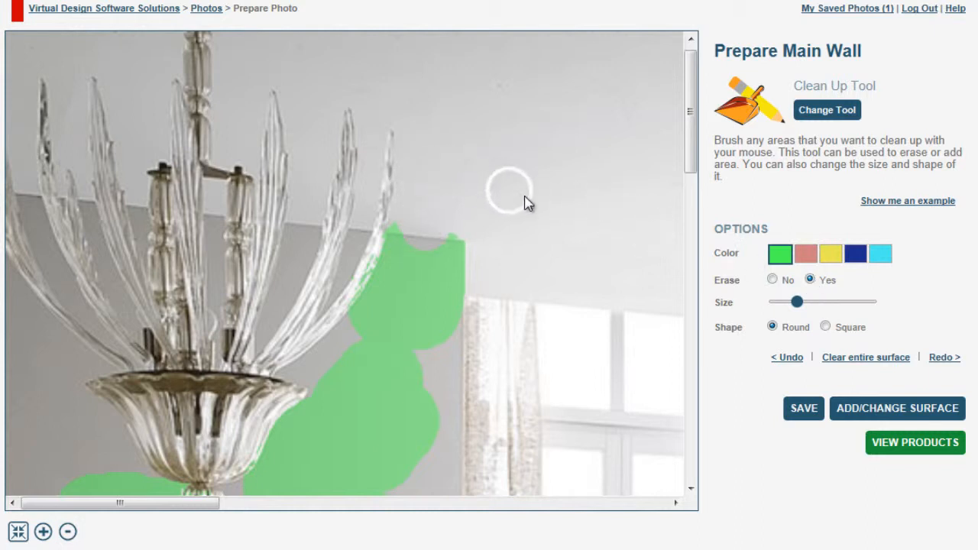
pyautogui.click(787, 358)
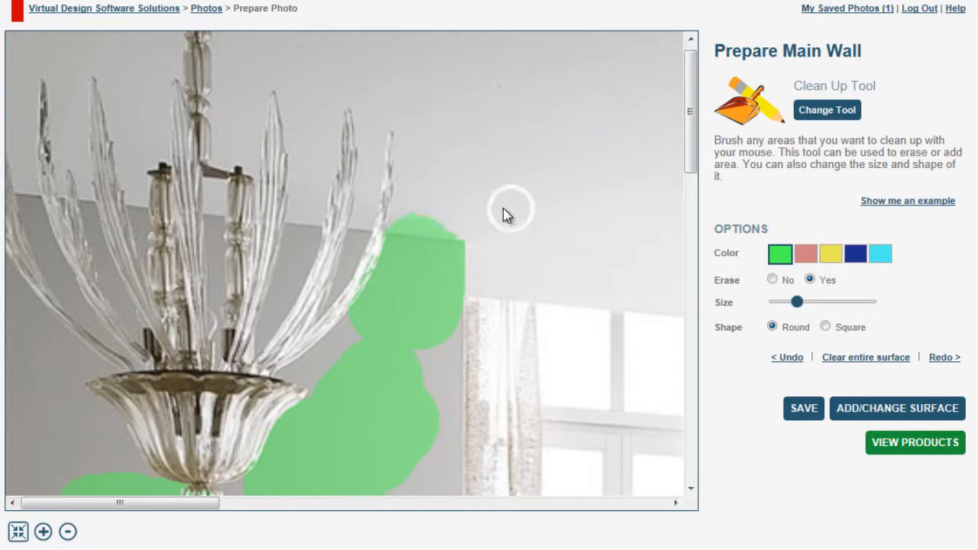
pyautogui.moveTo(395, 214); pyautogui.dragTo(449, 220)
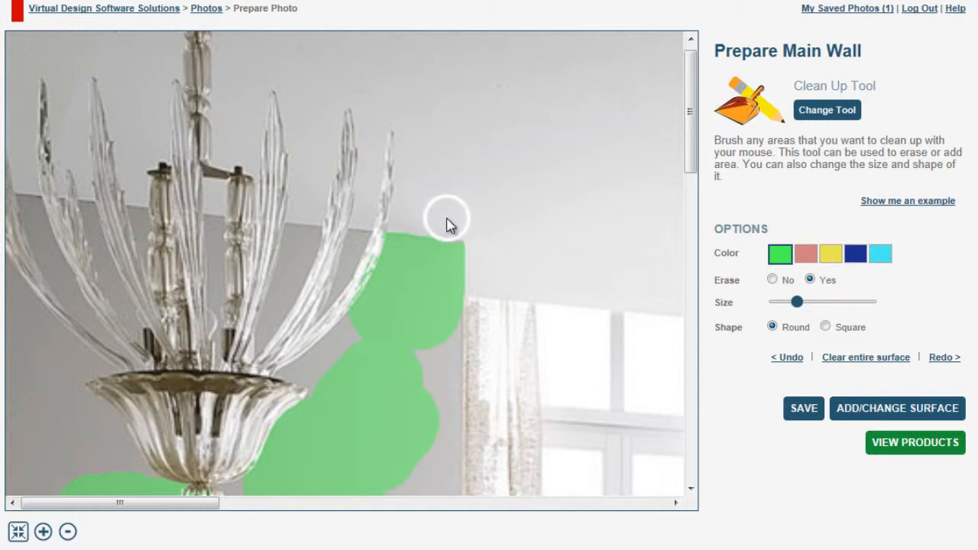
# Step: Set the Clean Up brush to the smallest size and square shape, touch up the wall corner, and save
pyautogui.click(771, 279)
pyautogui.moveTo(794, 304); pyautogui.dragTo(777, 303)
pyautogui.click(825, 326)
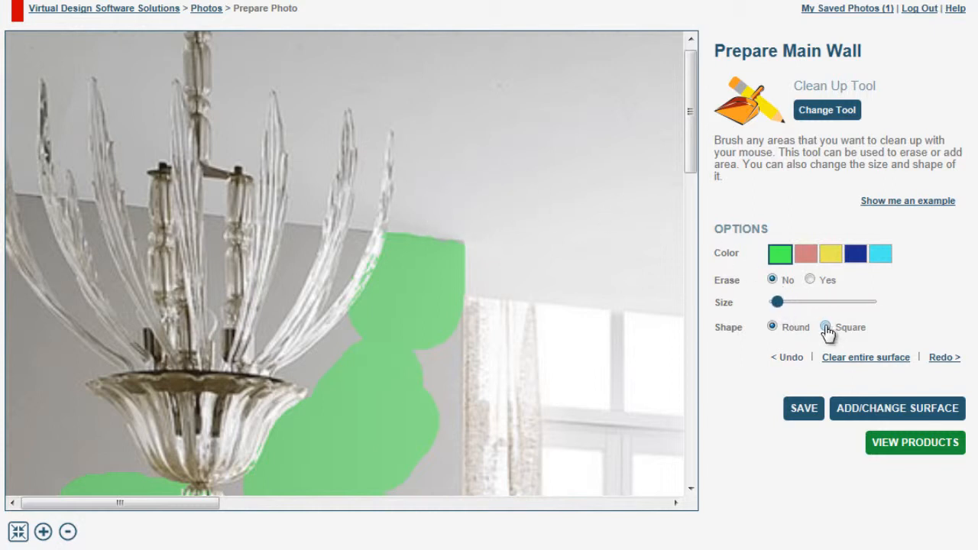
pyautogui.click(455, 247)
pyautogui.click(813, 412)
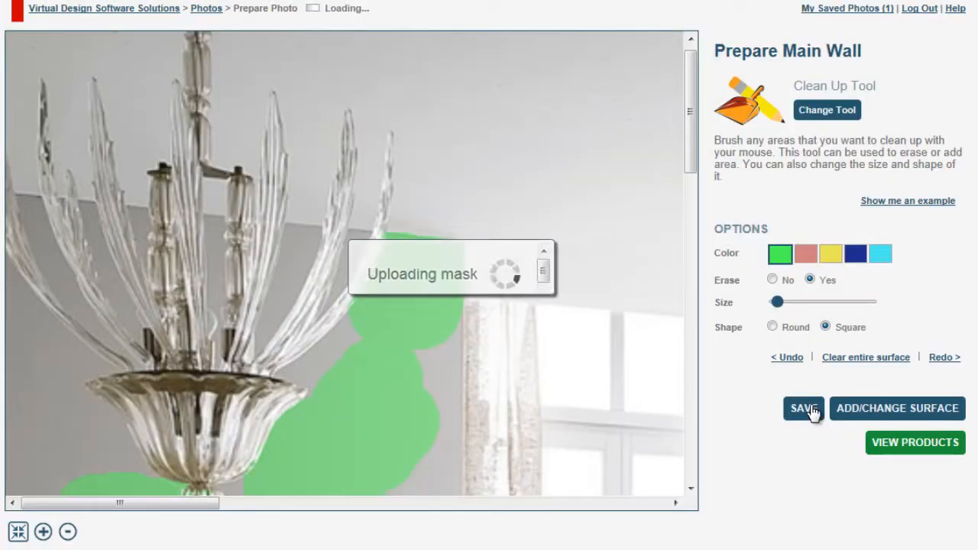
# Step: Switch to the Shape Tool and zoom back out to the full photo
pyautogui.click(827, 111)
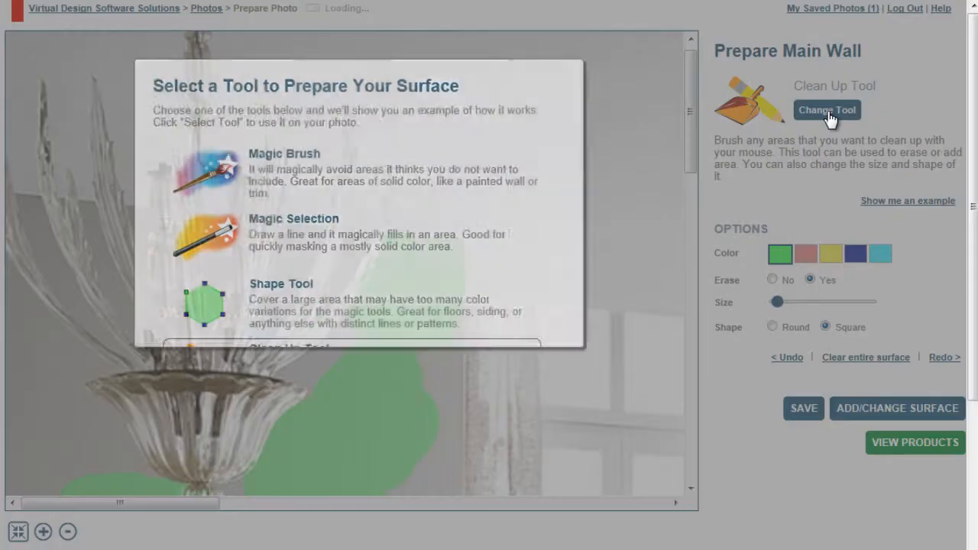
pyautogui.click(281, 281)
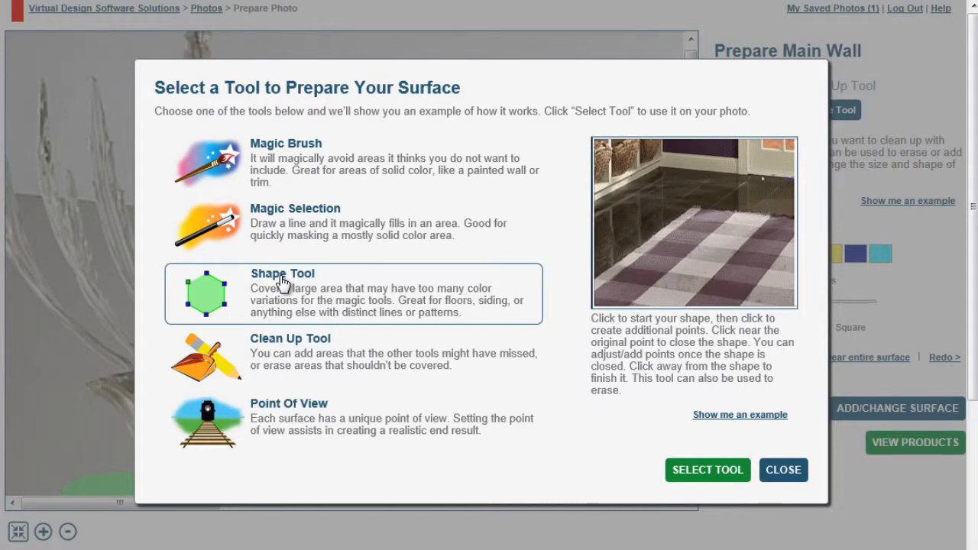
pyautogui.click(732, 480)
pyautogui.click(68, 532)
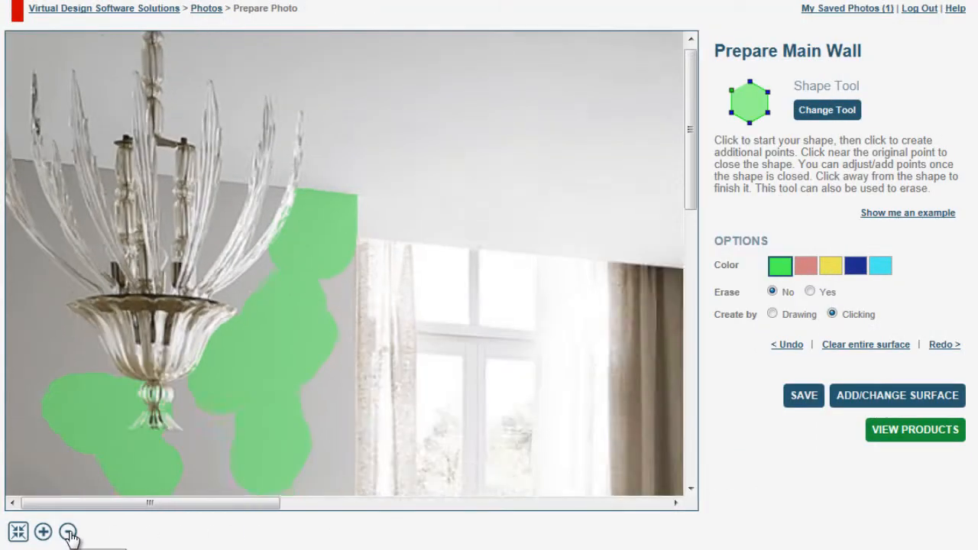
pyautogui.click(68, 533)
pyautogui.click(68, 533)
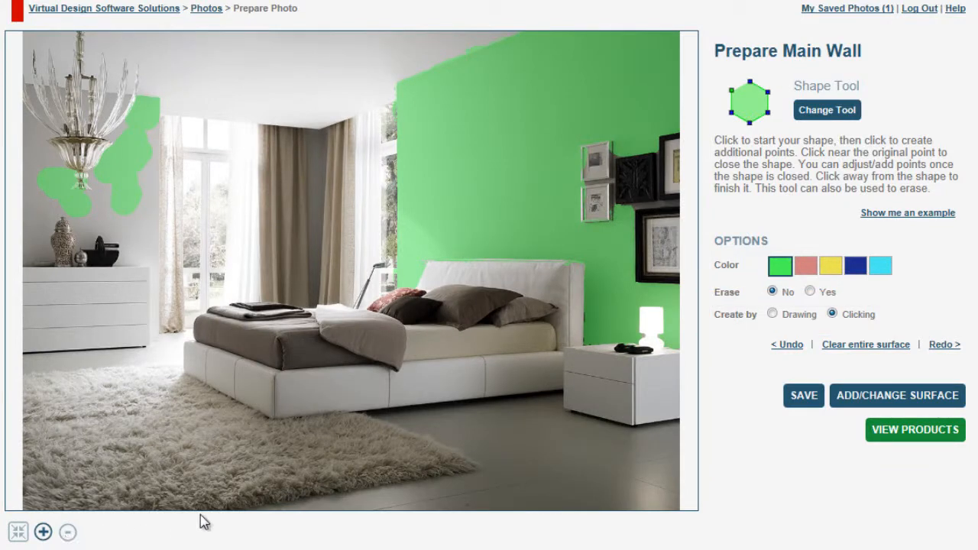
# Step: Set the Shape Tool to create by drawing and outline the floor area in front of the bed
pyautogui.click(772, 313)
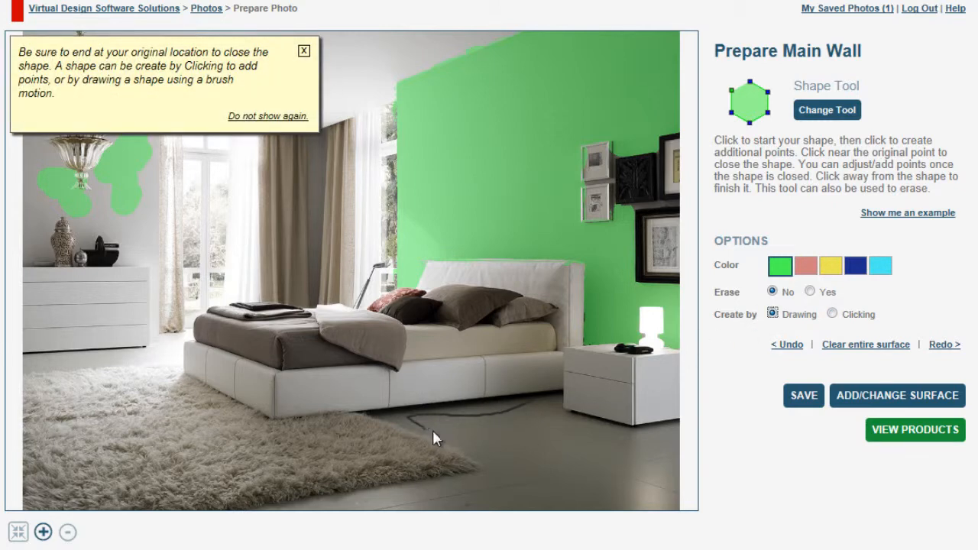
pyautogui.moveTo(392, 497); pyautogui.dragTo(650, 494)
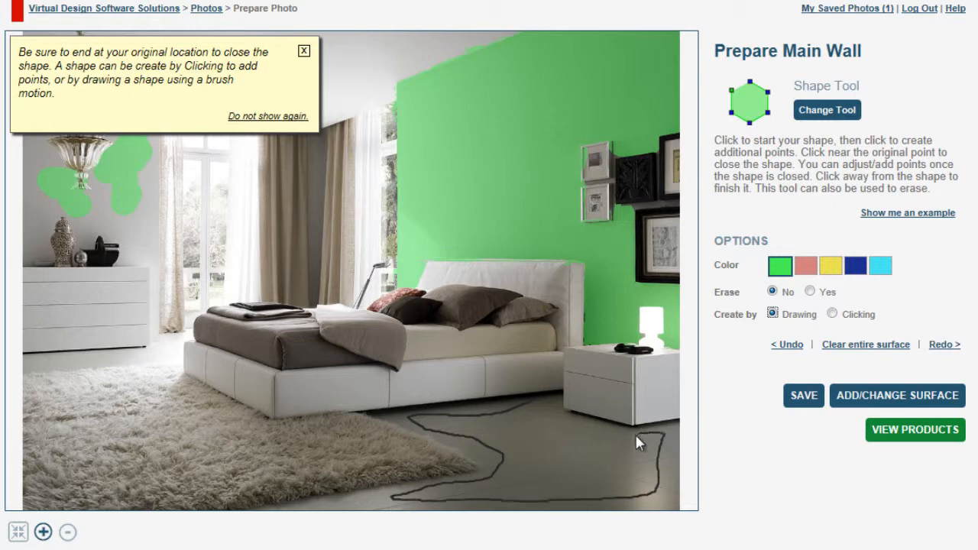
pyautogui.moveTo(578, 435); pyautogui.dragTo(547, 412)
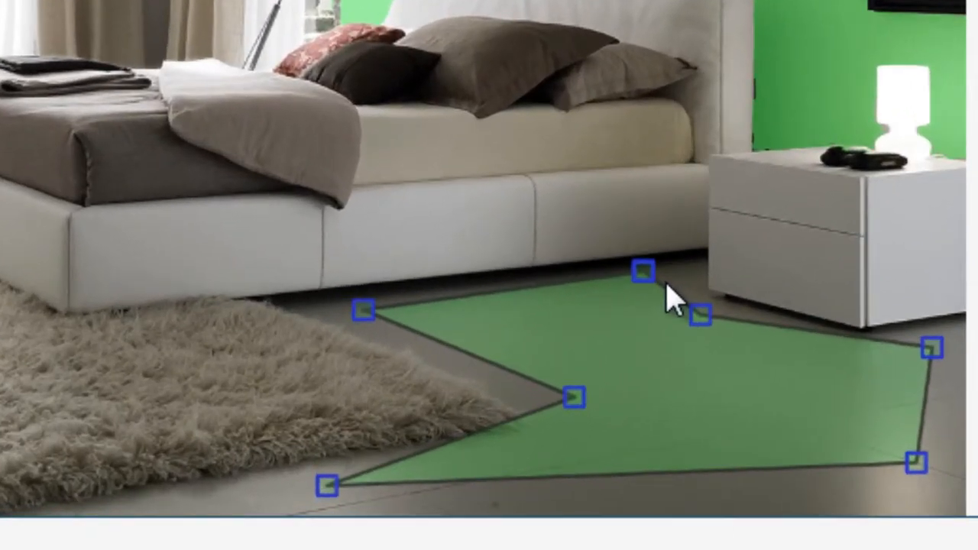
# Step: Drag the drawn floor shape's corner points toward the floor edges, then undo the shape
pyautogui.moveTo(364, 310); pyautogui.dragTo(278, 301)
pyautogui.moveTo(646, 275); pyautogui.dragTo(706, 266)
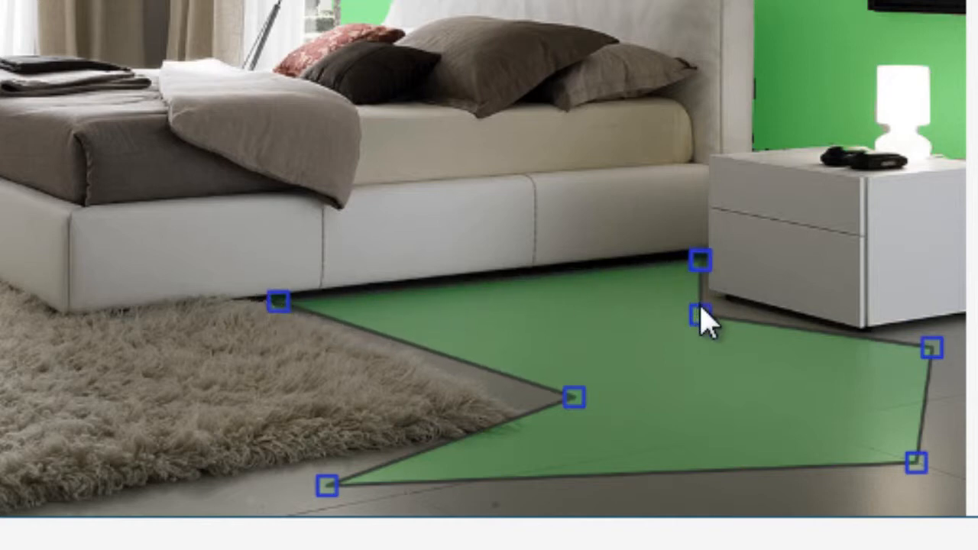
pyautogui.moveTo(702, 316); pyautogui.dragTo(703, 291)
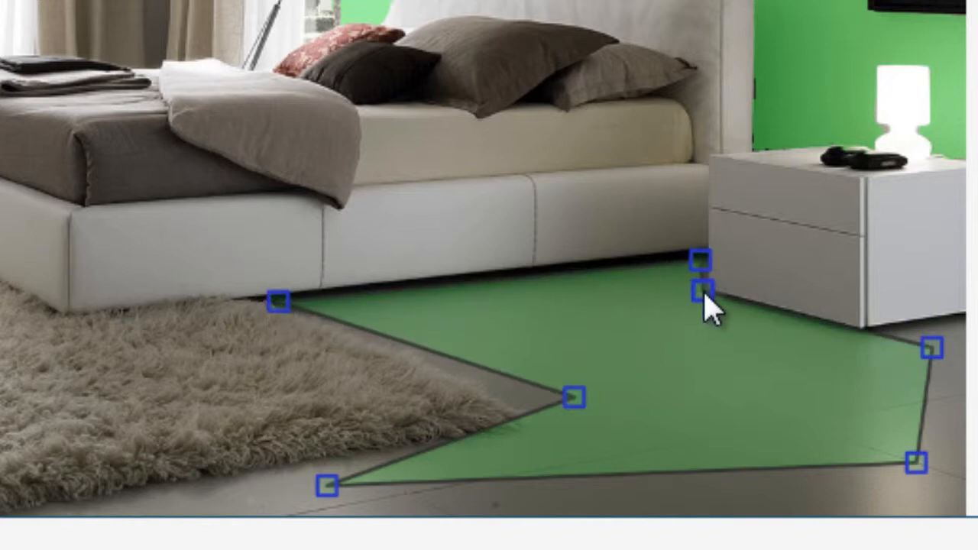
pyautogui.click(859, 332)
pyautogui.moveTo(932, 348); pyautogui.dragTo(960, 310)
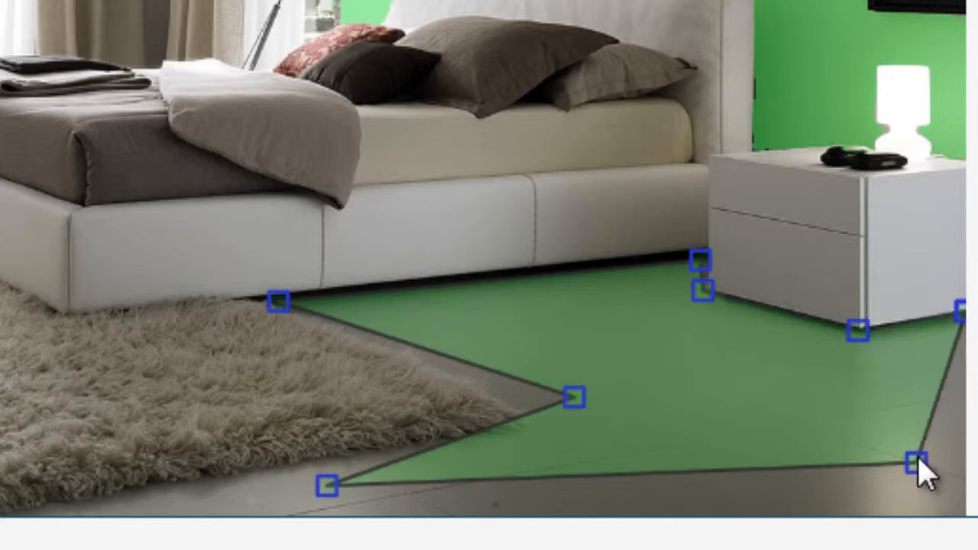
pyautogui.moveTo(916, 464); pyautogui.dragTo(960, 512)
pyautogui.moveTo(330, 489); pyautogui.dragTo(18, 512)
pyautogui.moveTo(574, 397); pyautogui.dragTo(544, 426)
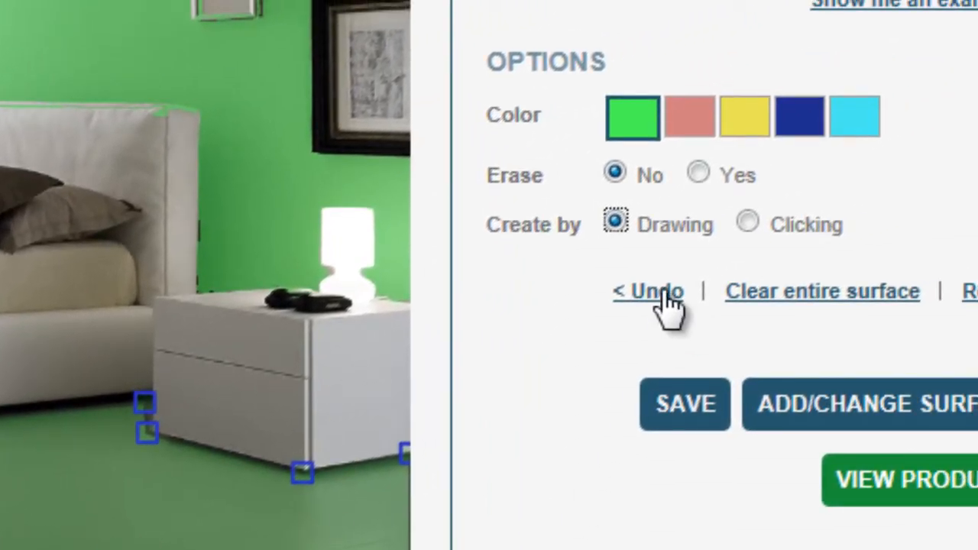
pyautogui.click(657, 293)
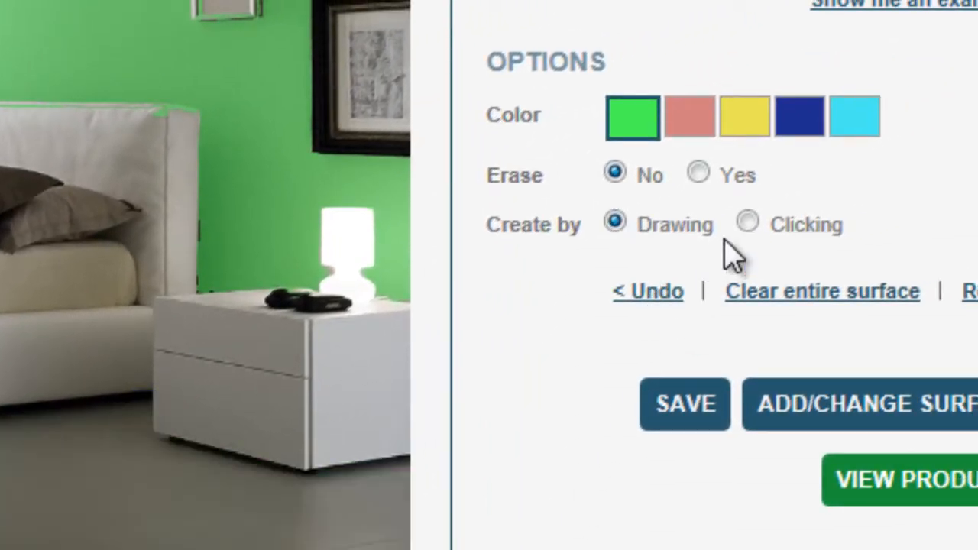
# Step: Switch the Shape Tool to create by clicking and outline the whole floor around the bed, nightstand and rug edge
pyautogui.click(748, 223)
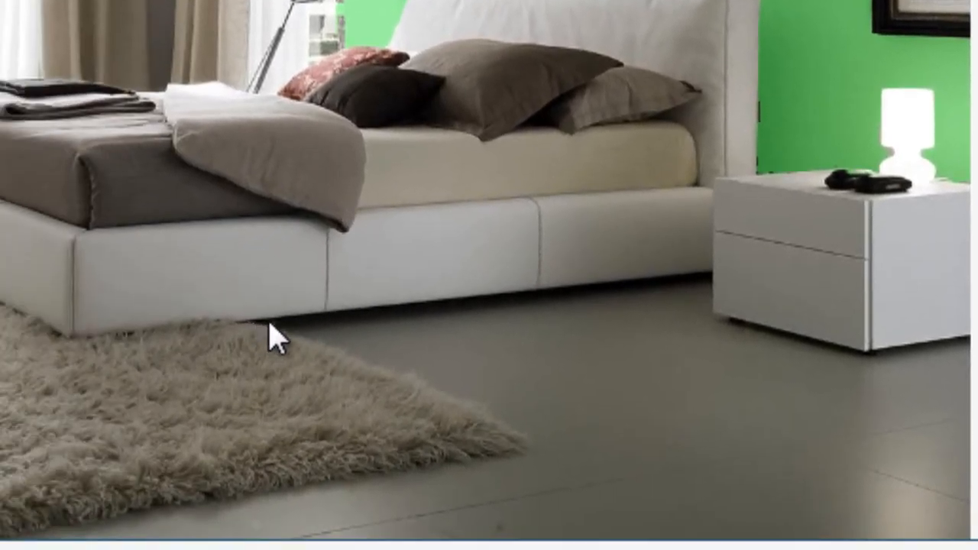
pyautogui.click(269, 320)
pyautogui.click(705, 274)
pyautogui.click(699, 294)
pyautogui.click(710, 313)
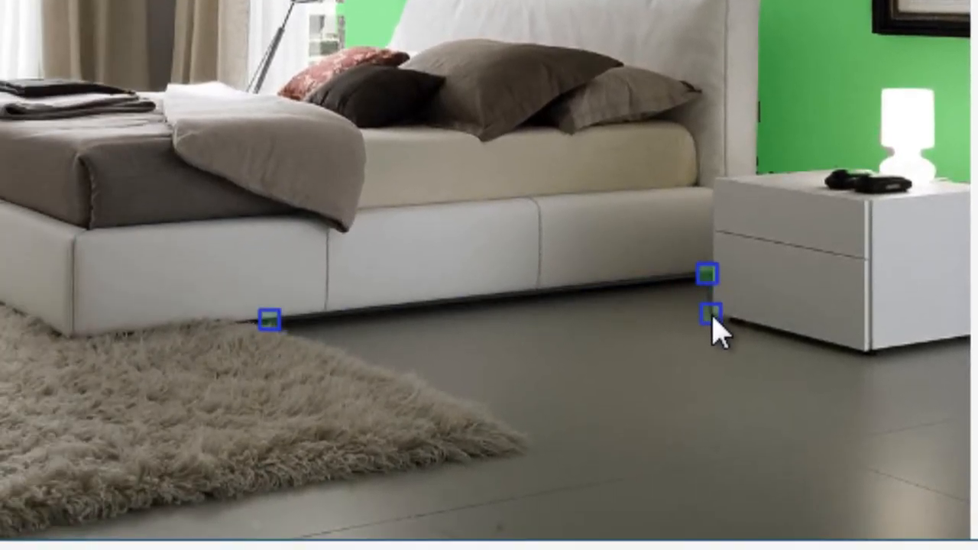
pyautogui.click(864, 359)
pyautogui.click(962, 341)
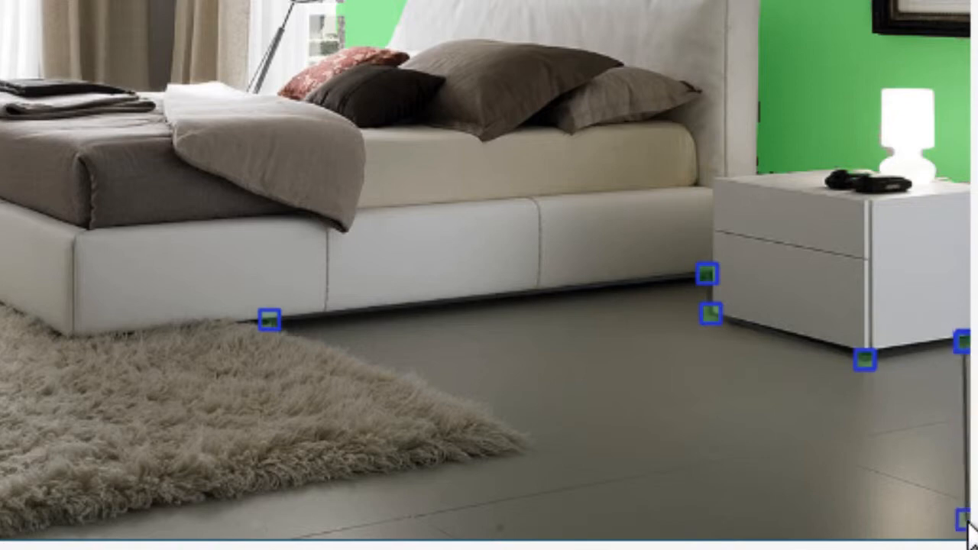
pyautogui.click(961, 533)
pyautogui.click(11, 532)
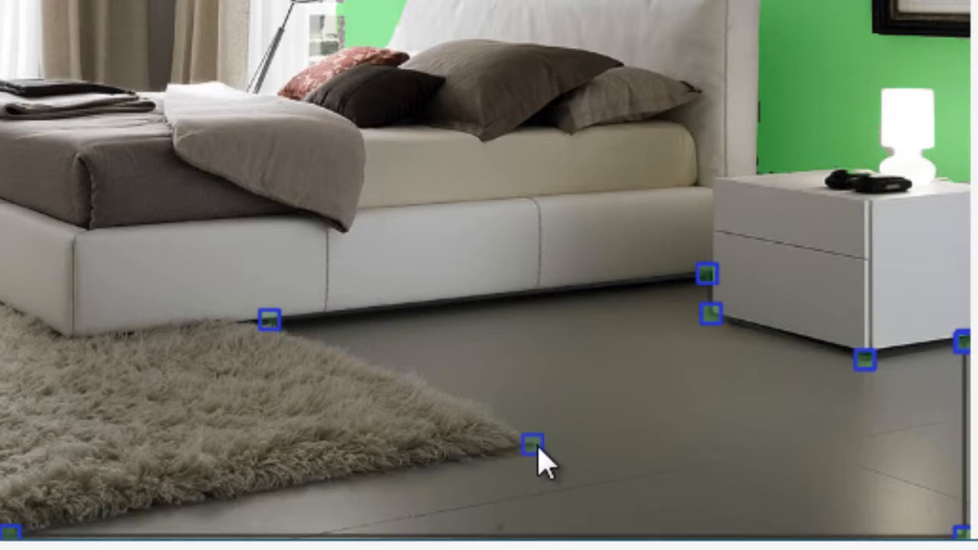
pyautogui.click(548, 446)
pyautogui.click(269, 318)
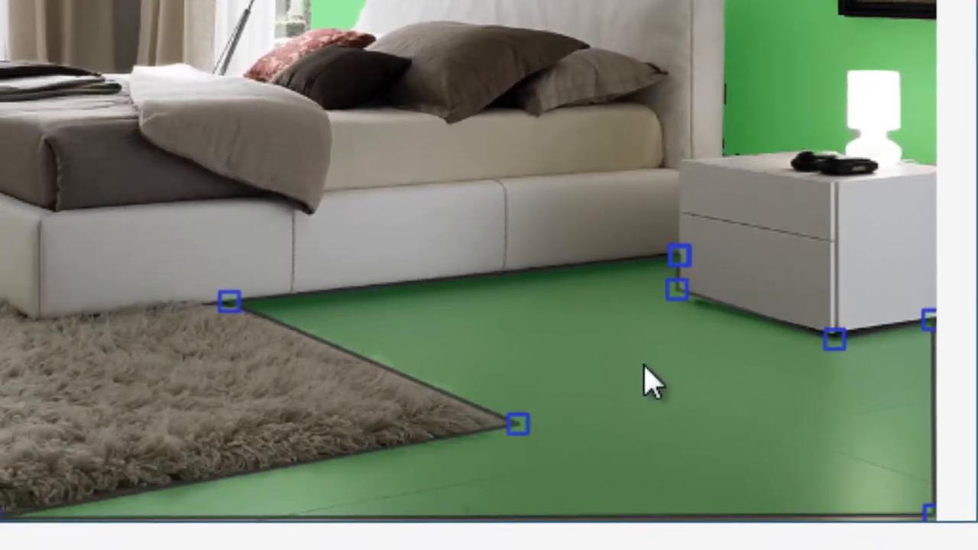
pyautogui.click(329, 480)
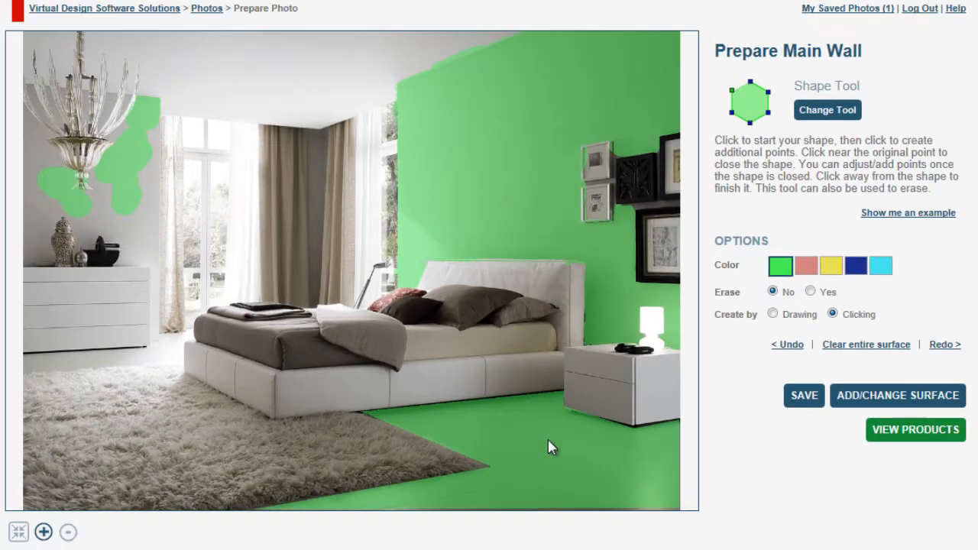
# Step: Change the surface highlight color to yellow and save the surface
pyautogui.click(855, 272)
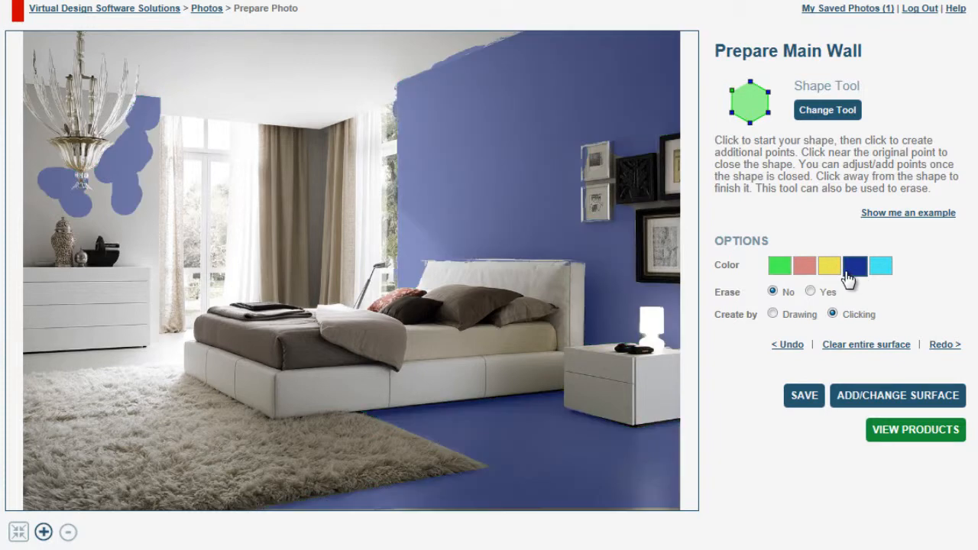
pyautogui.click(830, 268)
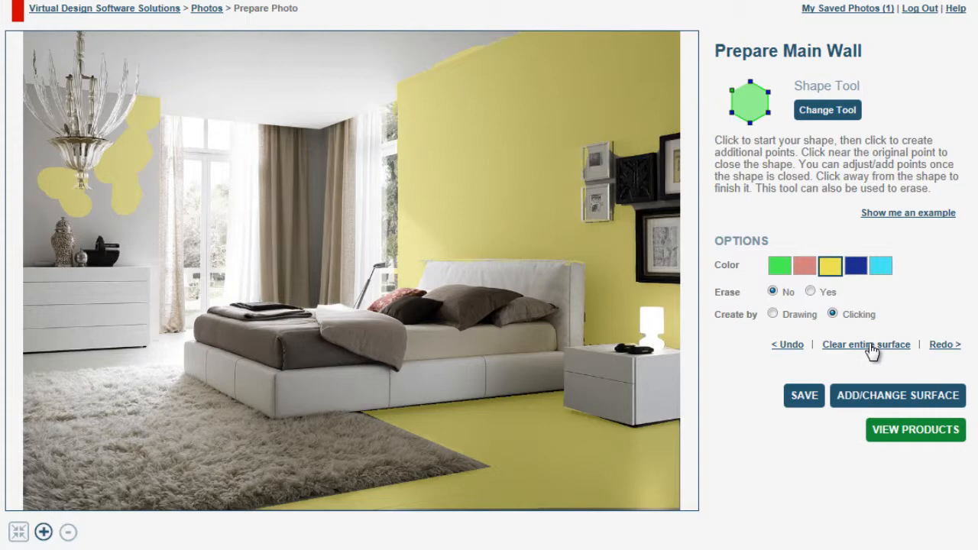
pyautogui.click(807, 397)
# Step: Open the tool chooser, preview the Point Of View example, and select the Point Of View tool
pyautogui.click(829, 115)
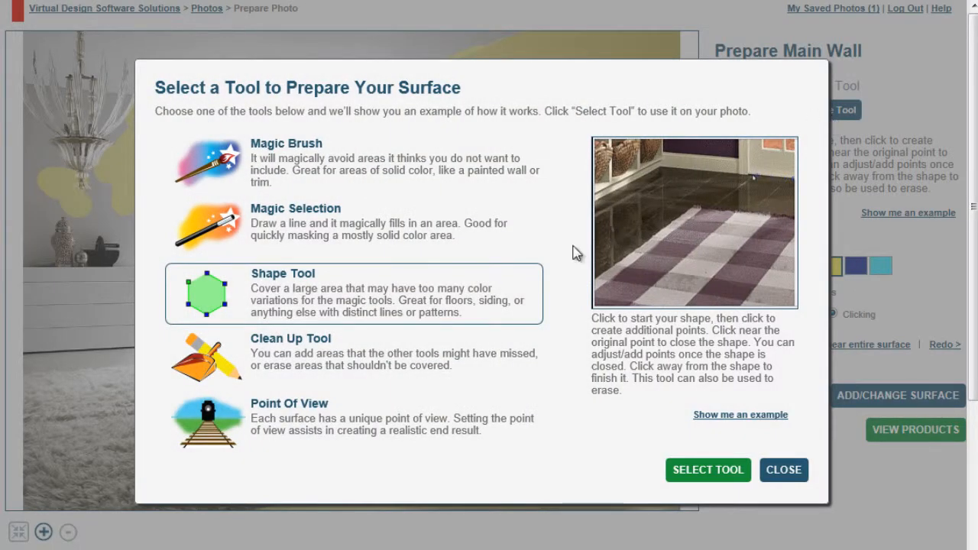
pyautogui.click(263, 415)
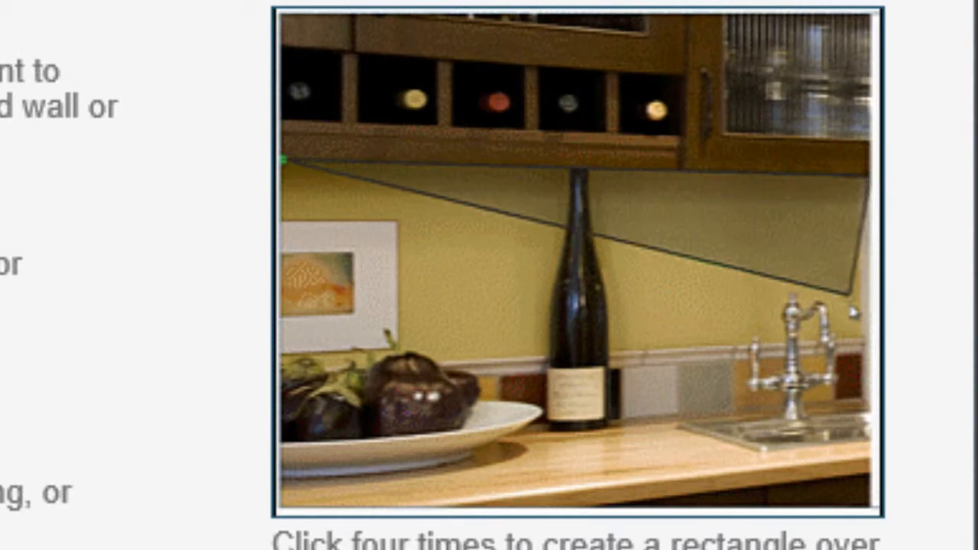
pyautogui.click(867, 336)
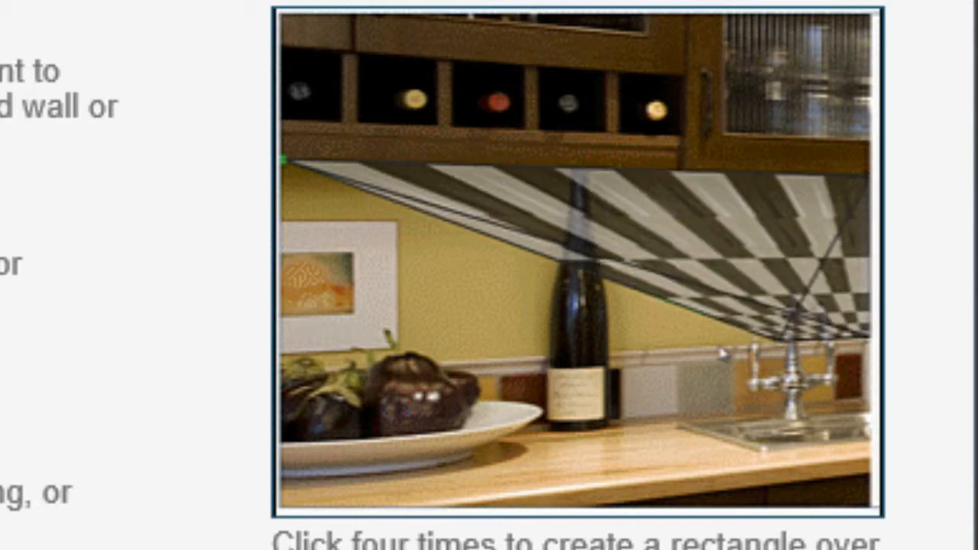
pyautogui.click(283, 369)
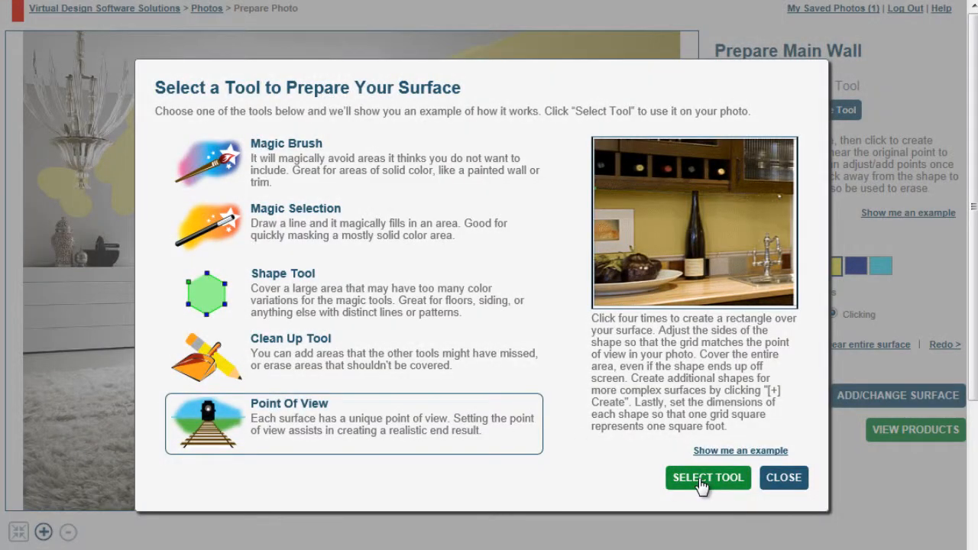
pyautogui.click(701, 480)
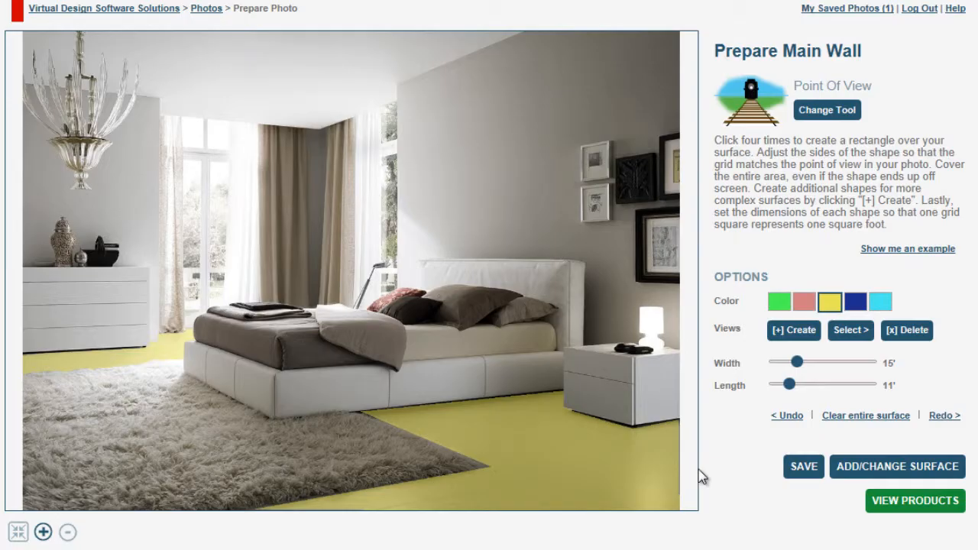
# Step: Place a four-corner perspective rectangle over the floor and drag its sides so the grid matches the floor's perspective
pyautogui.click(25, 337)
pyautogui.click(340, 315)
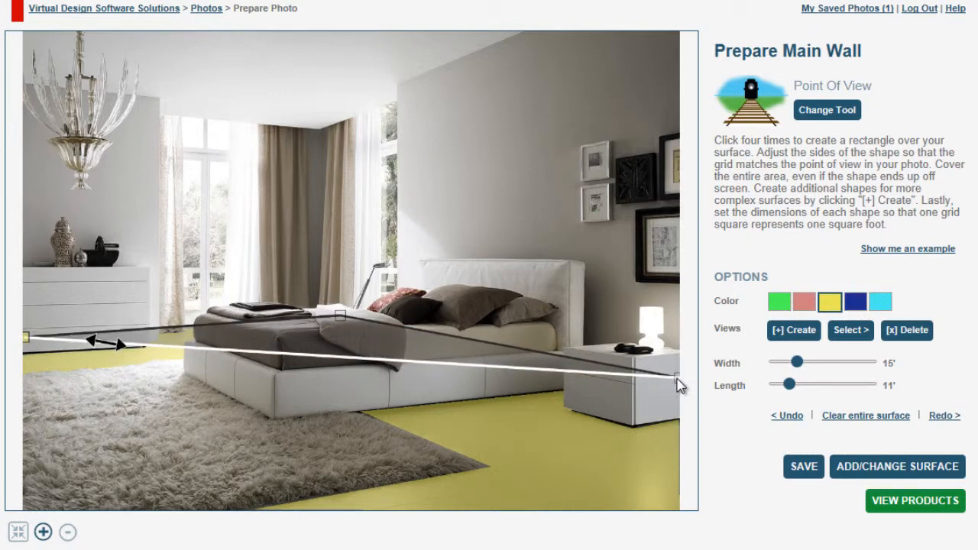
pyautogui.click(676, 377)
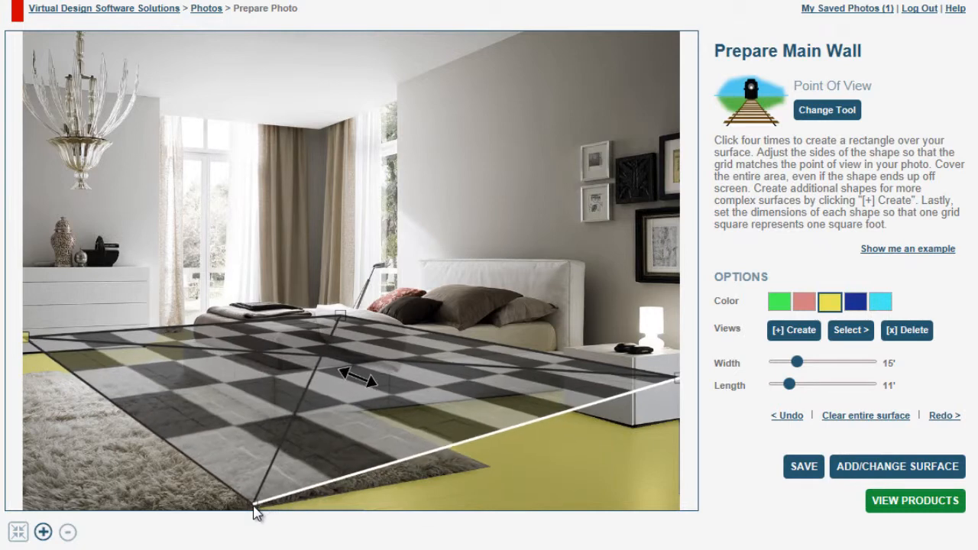
pyautogui.click(255, 510)
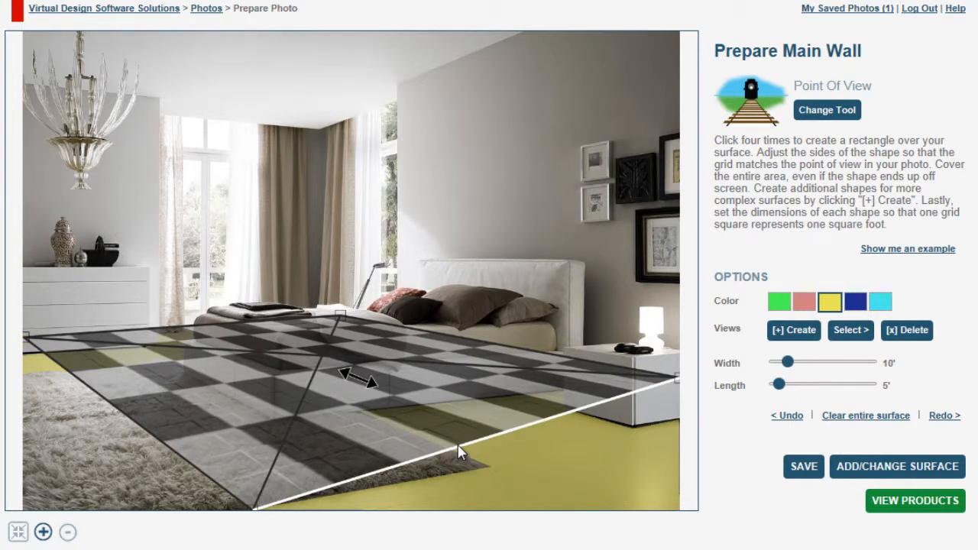
pyautogui.moveTo(458, 452); pyautogui.dragTo(572, 543)
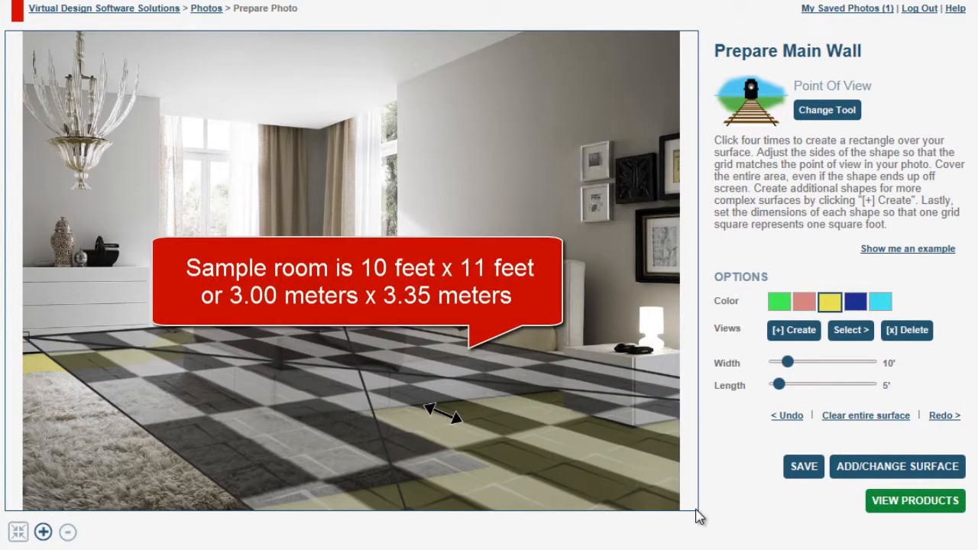
pyautogui.moveTo(695, 510); pyautogui.dragTo(654, 498)
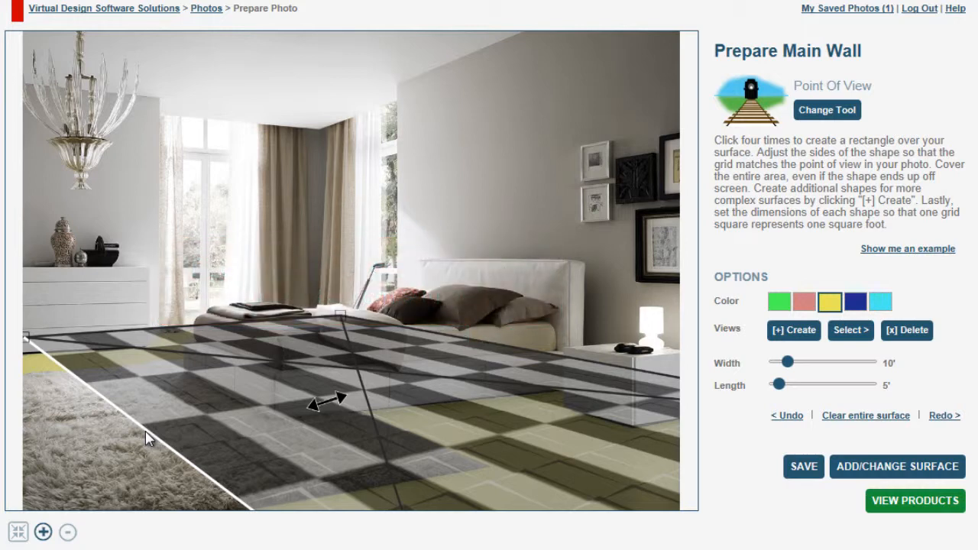
pyautogui.moveTo(149, 438); pyautogui.dragTo(25, 510)
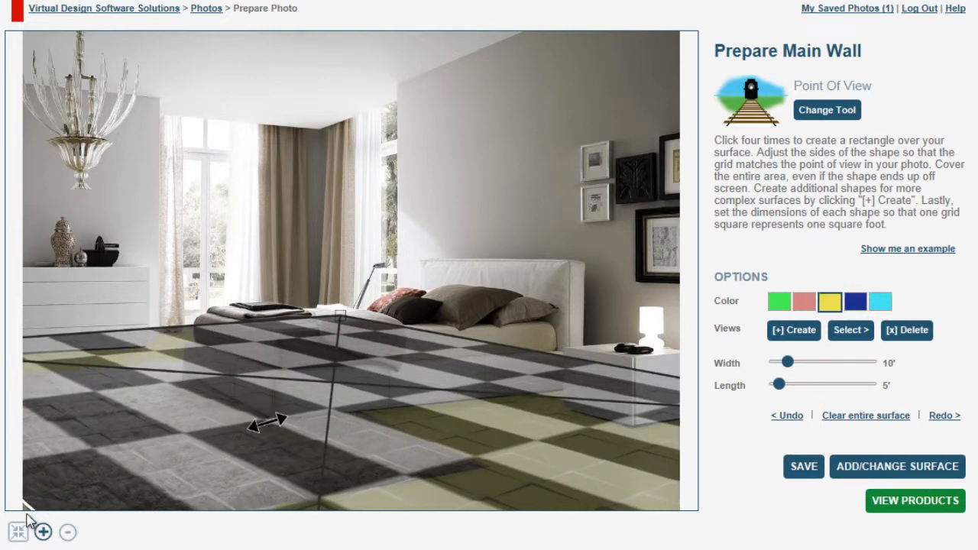
pyautogui.moveTo(338, 313)
pyautogui.mouseDown()
pyautogui.moveTo(337, 328)
pyautogui.moveTo(338, 319)
pyautogui.mouseUp()
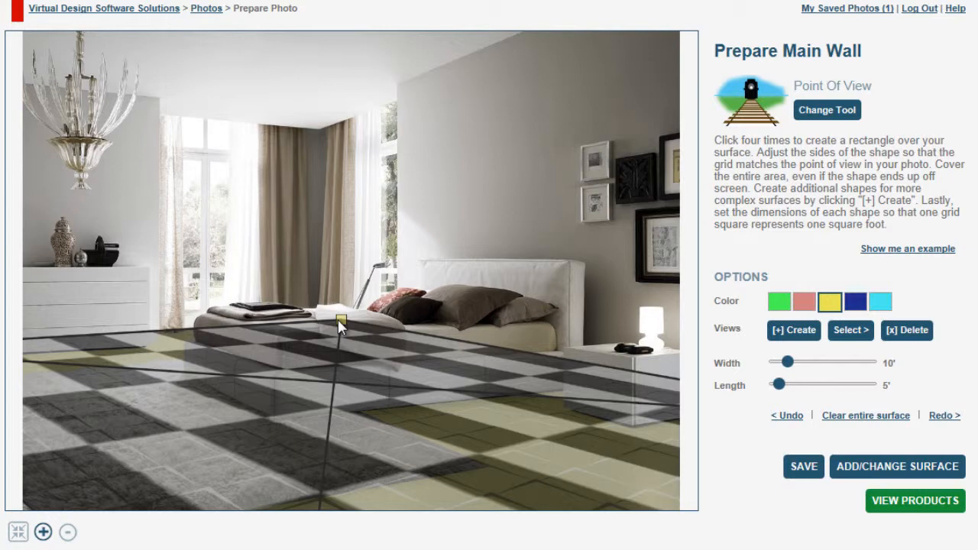
# Step: Set the grid length to 11 feet and save the point of view
pyautogui.moveTo(775, 388); pyautogui.dragTo(787, 395)
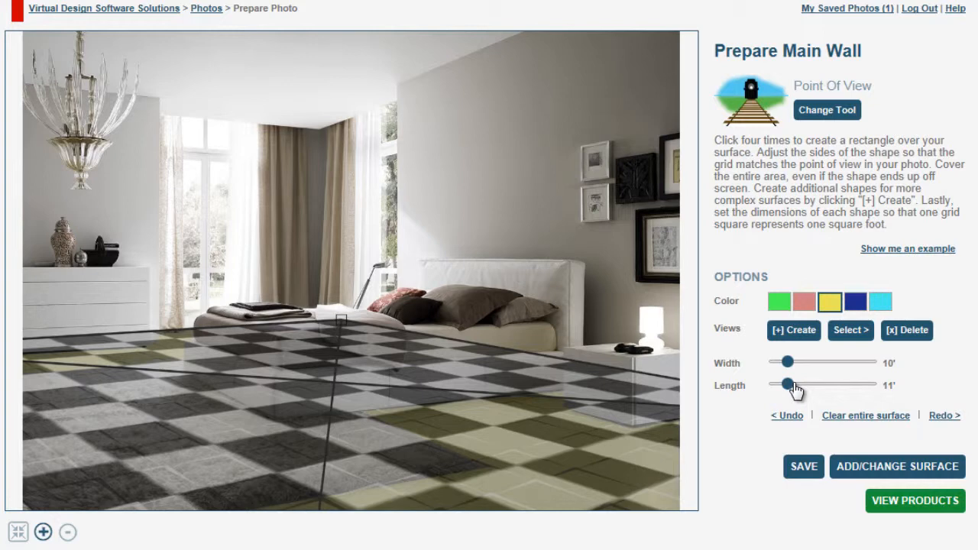
pyautogui.click(803, 472)
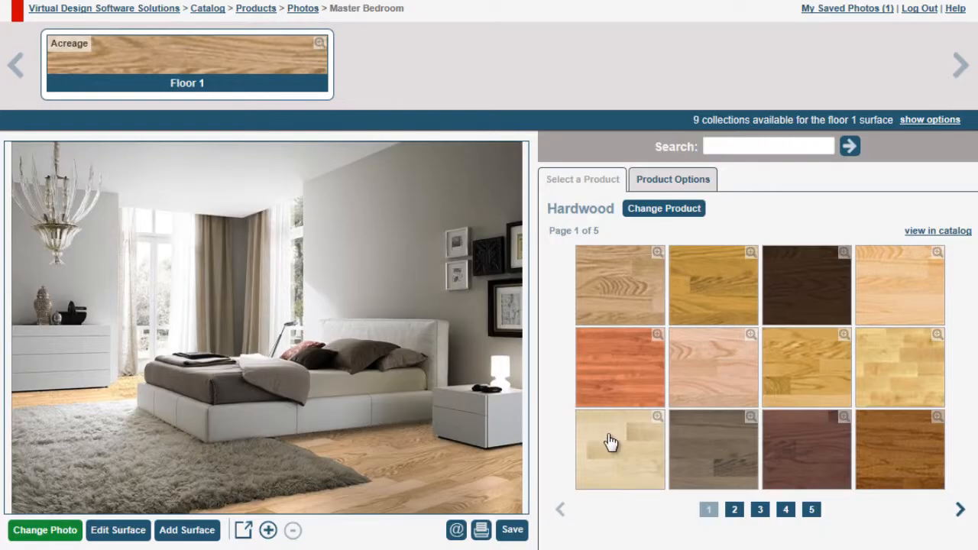
# Step: Open the products view and apply the Berry hardwood to the floor
pyautogui.click(617, 450)
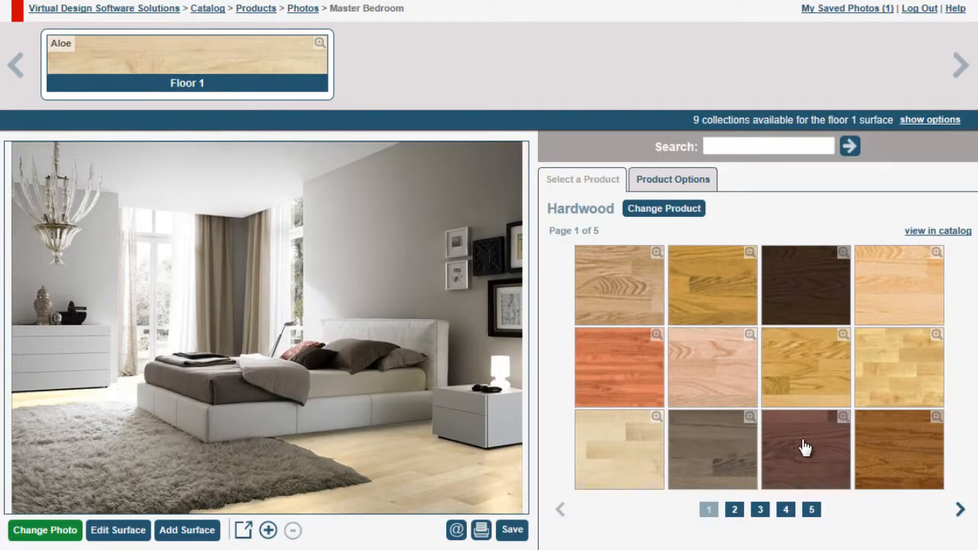
pyautogui.click(806, 448)
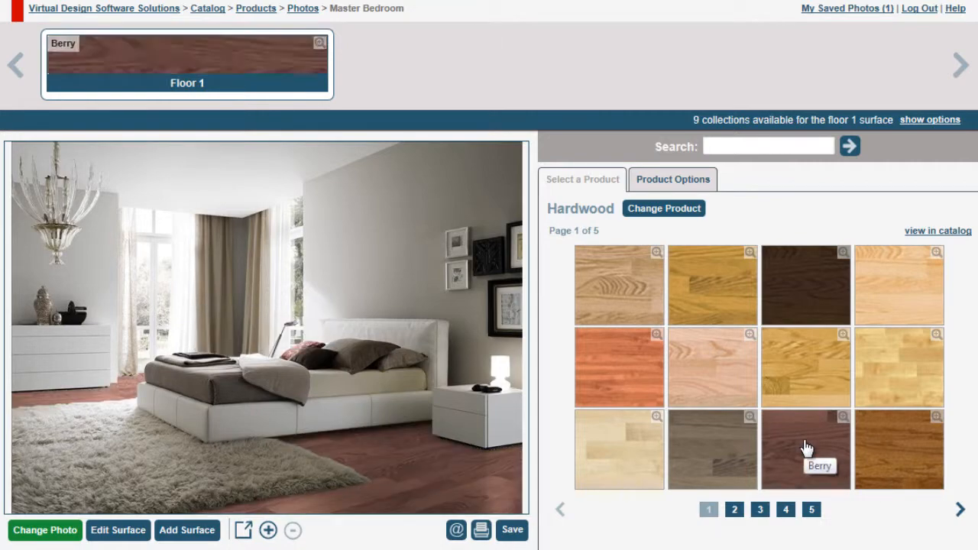
# Step: Switch to the Floor Tile collection and apply the Classic Plati tile to the floor
pyautogui.click(694, 211)
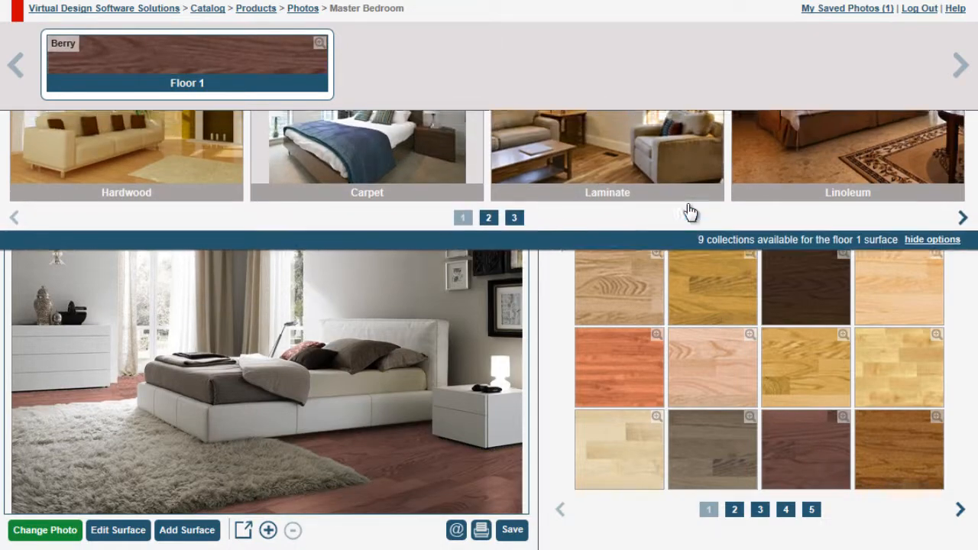
pyautogui.click(962, 233)
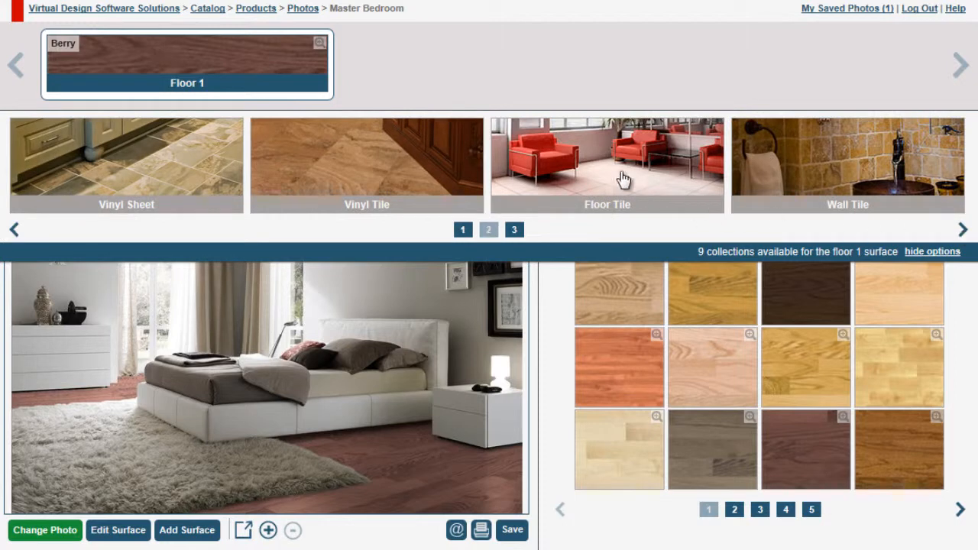
pyautogui.click(607, 171)
pyautogui.click(721, 296)
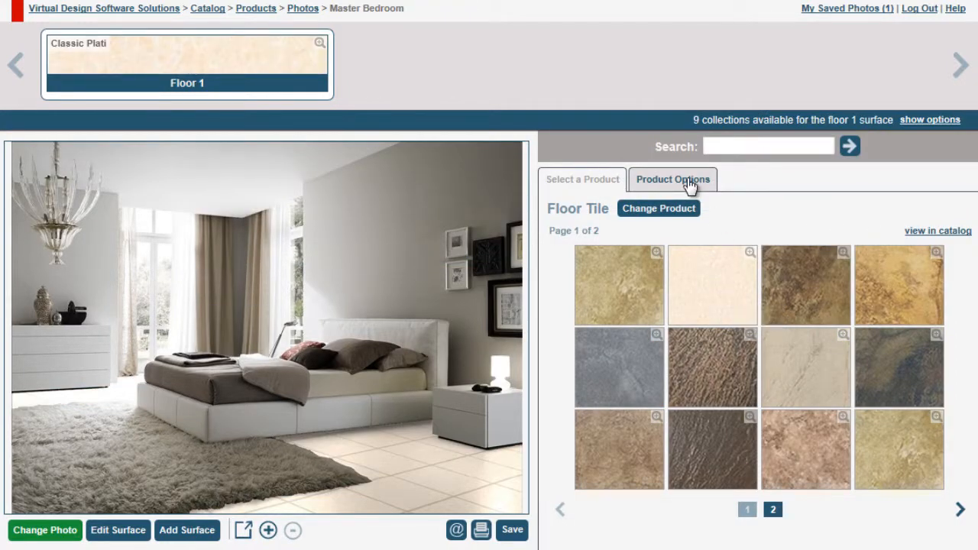
# Step: Open the product options and choose the 12x6 tile pattern and a brown grout color
pyautogui.click(689, 181)
pyautogui.click(683, 344)
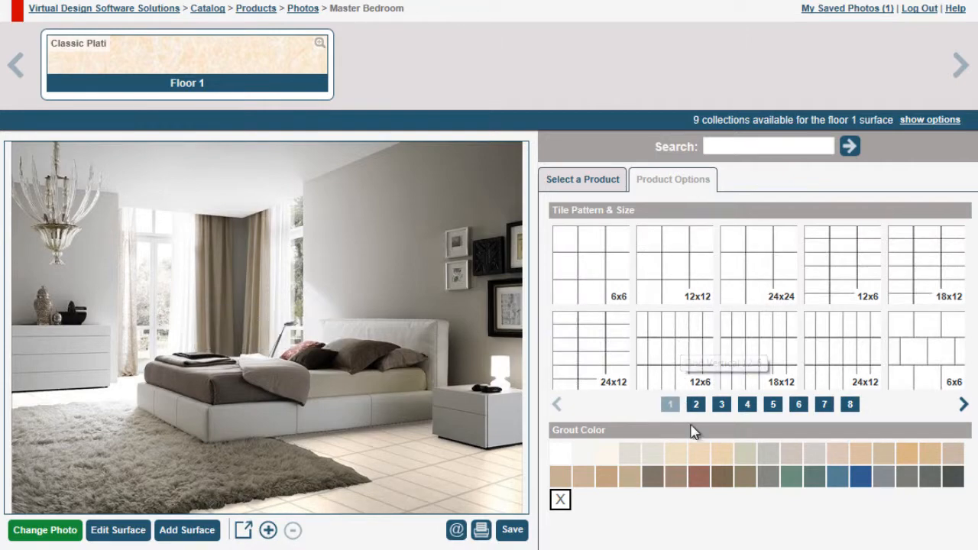
pyautogui.click(699, 477)
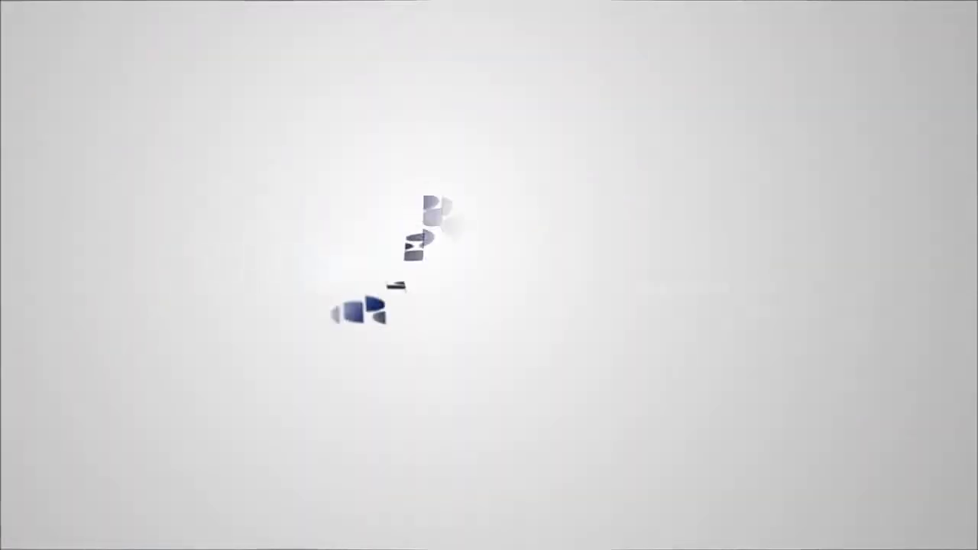